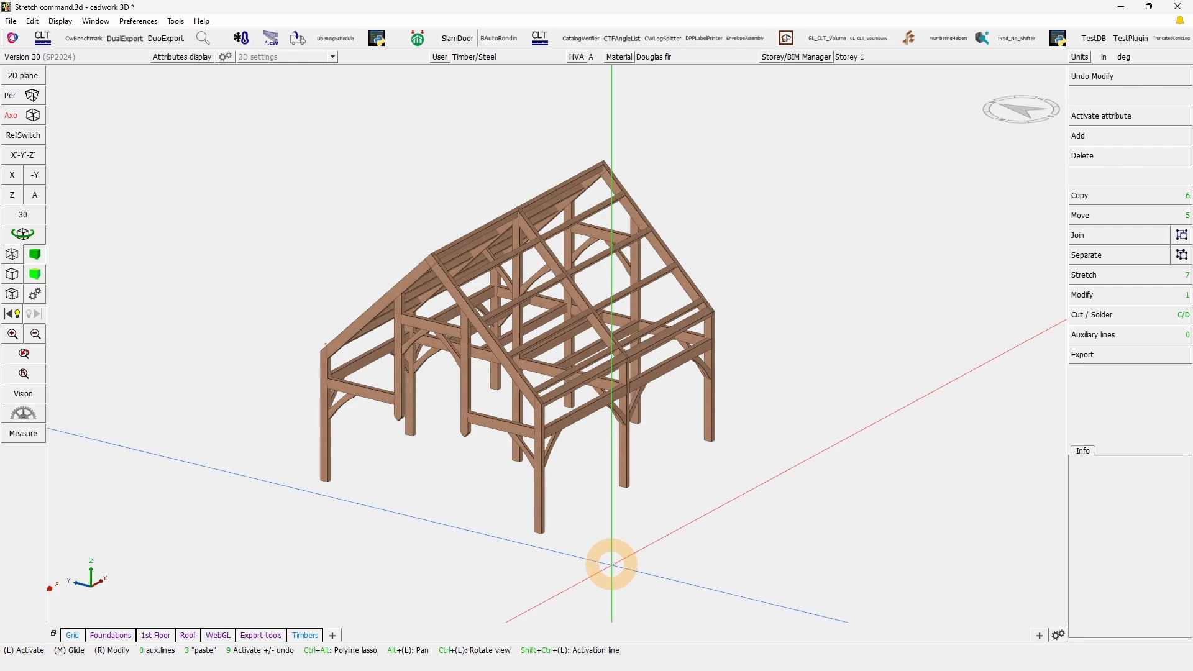
Step: Examine the end bay by activating a floor joist, its horizontal timbers and the end frame in turn
{"action": "left_click", "coordinate": [23, 234]}
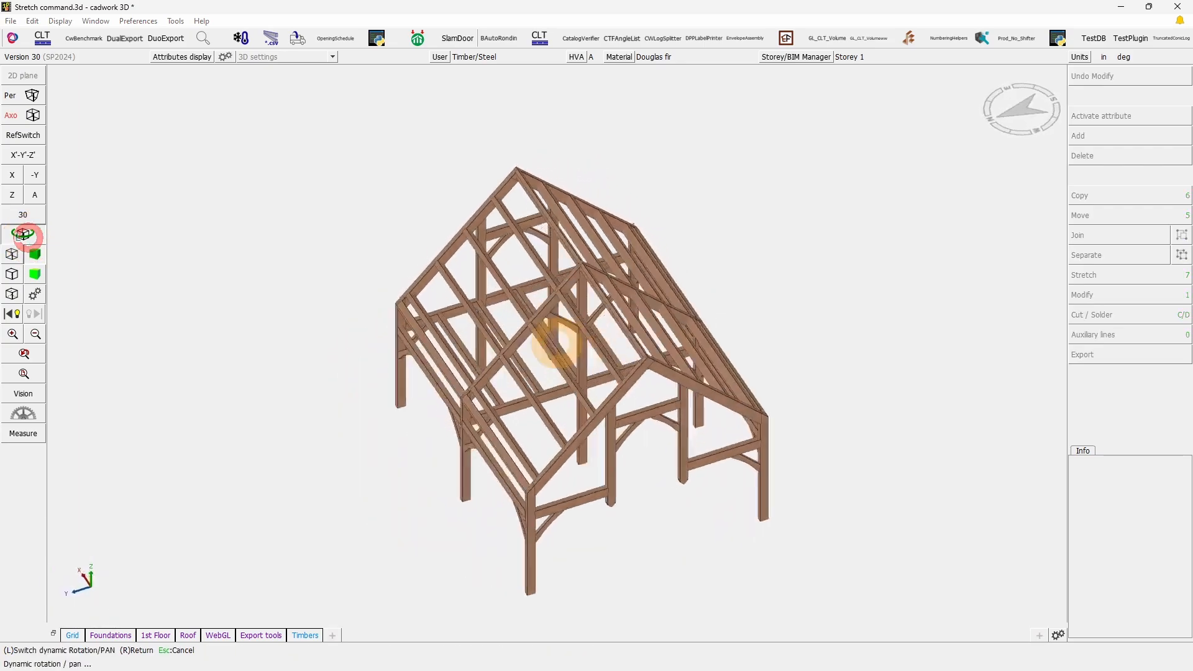
{"action": "right_click", "coordinate": [556, 343]}
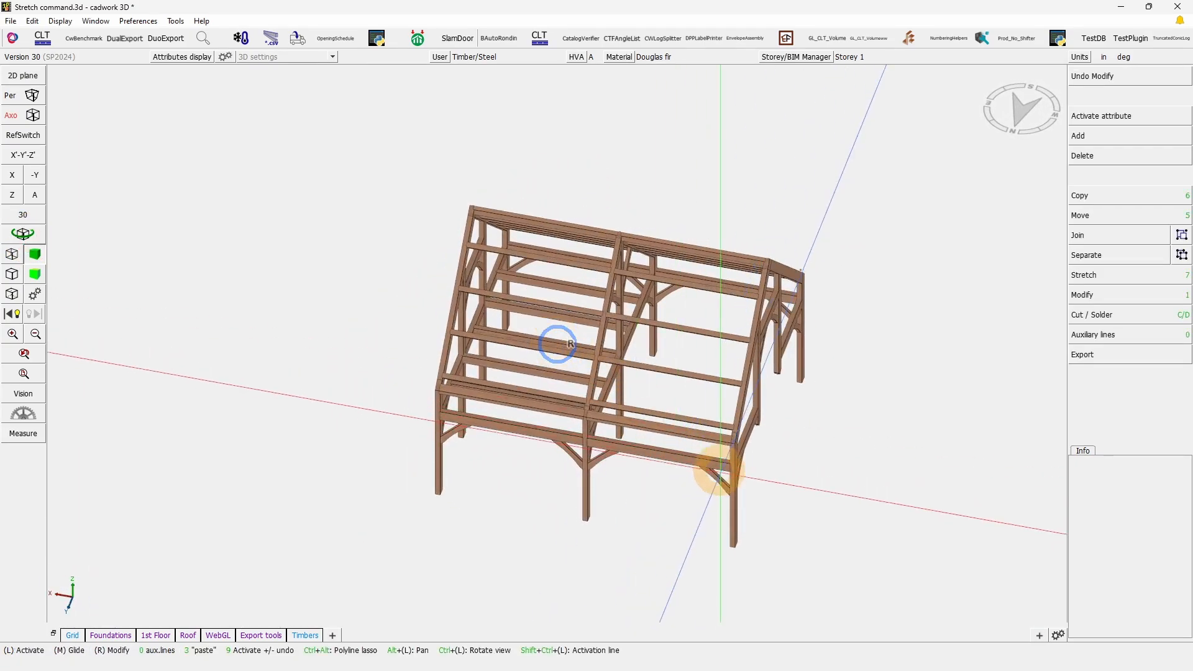
{"action": "left_click", "coordinate": [673, 458]}
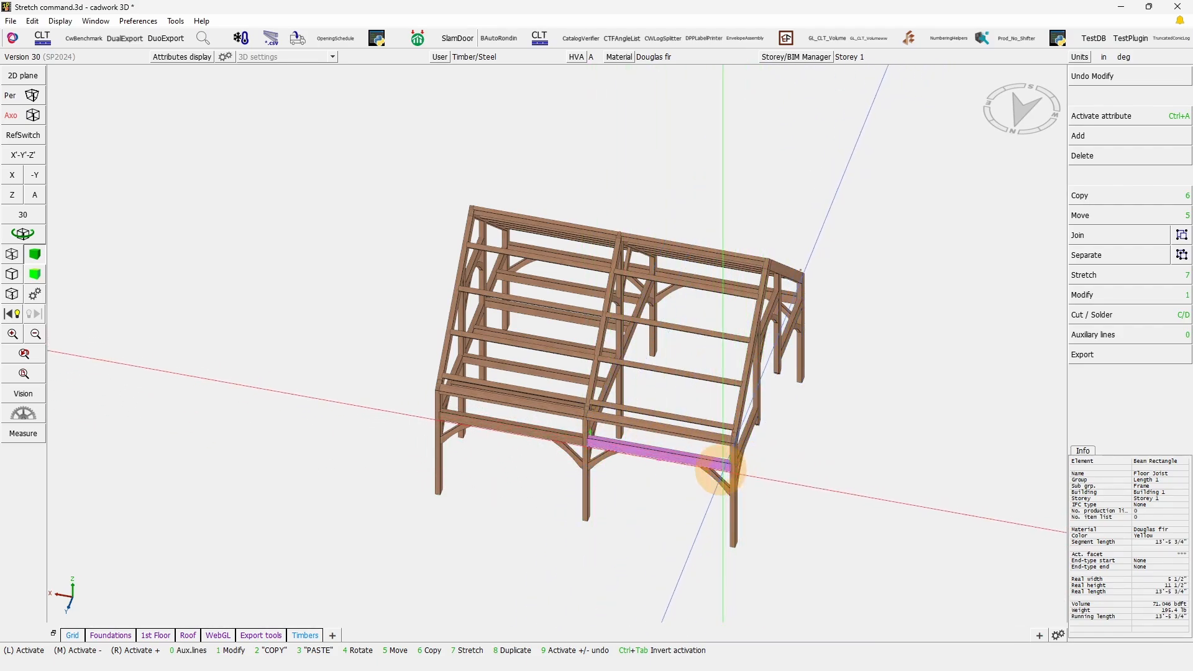
{"action": "left_click_drag", "start_coordinate": [666, 473], "coordinate": [746, 216], "text": "ctrl+shift"}
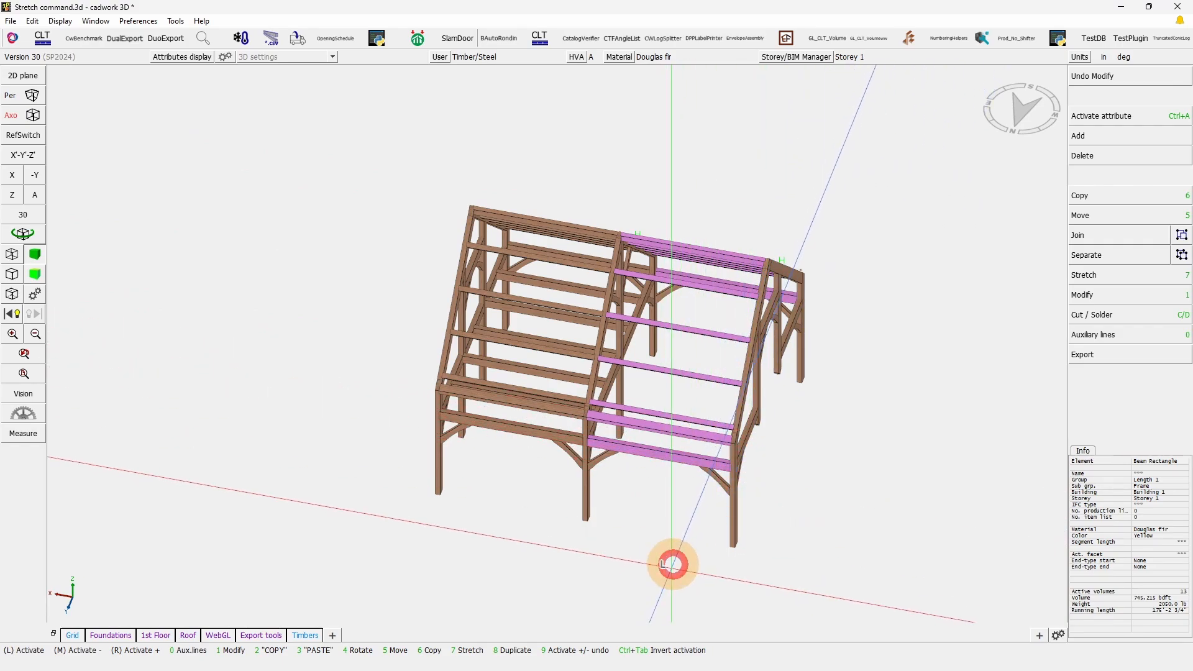
{"action": "left_click_drag", "start_coordinate": [628, 601], "coordinate": [924, 233]}
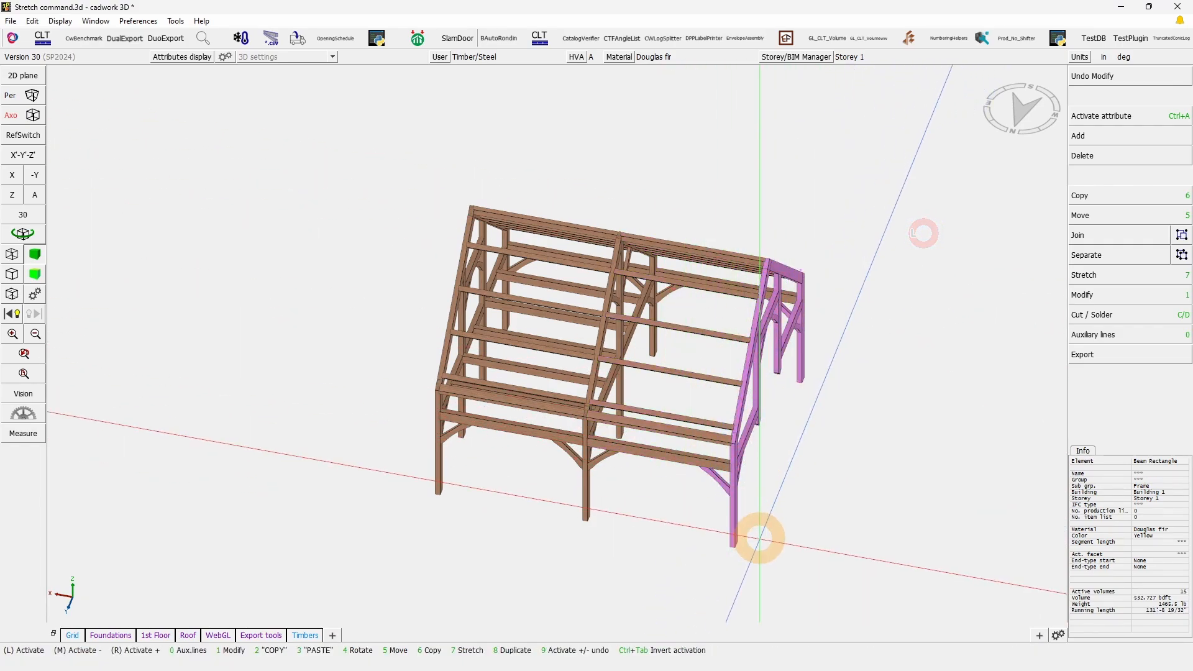
{"action": "left_click", "coordinate": [719, 466]}
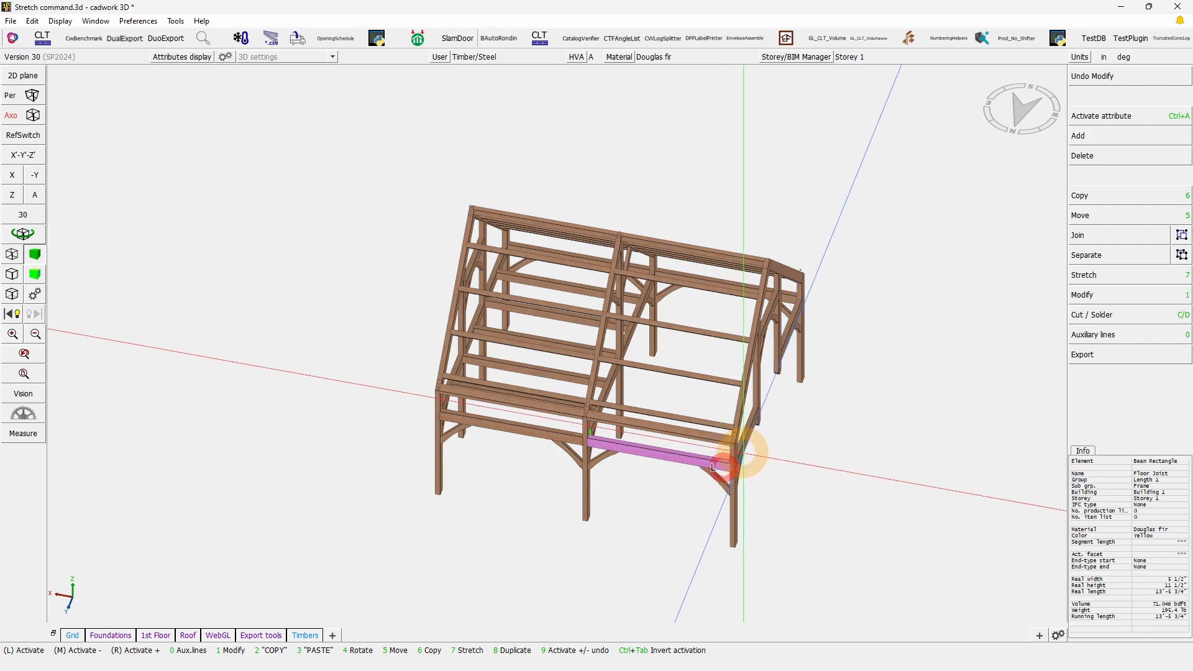
{"action": "scroll", "coordinate": [721, 466], "scroll_direction": "up", "scroll_amount": 3}
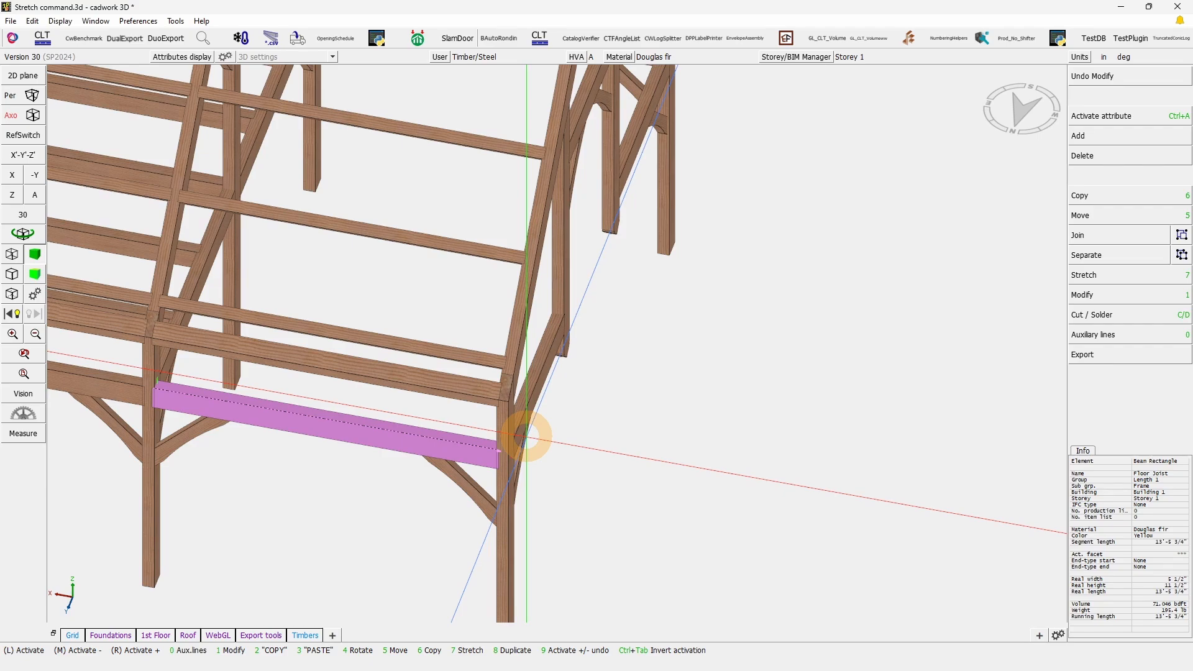
Step: In top view, activate all timbers of the east bay, including the end frame, and return to a 3D view
{"action": "left_click", "coordinate": [12, 195]}
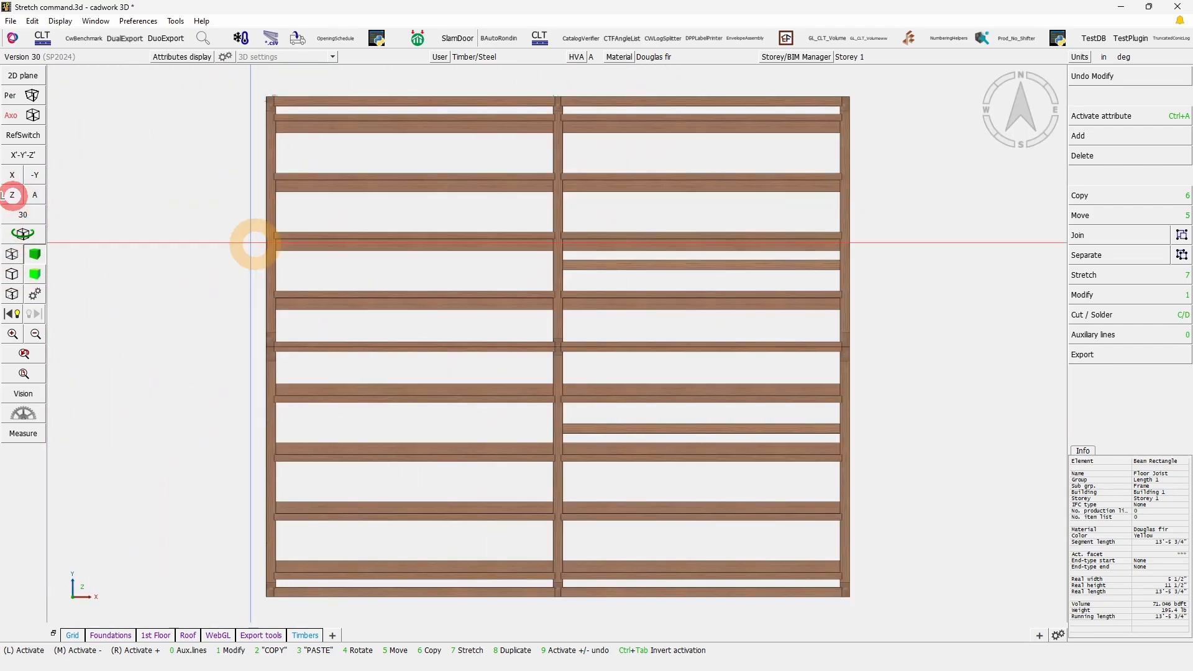
{"action": "mouse_move", "coordinate": [899, 618]}
{"action": "left_mouse_down"}
{"action": "mouse_move", "coordinate": [866, 551]}
{"action": "mouse_move", "coordinate": [754, 98]}
{"action": "left_mouse_up"}
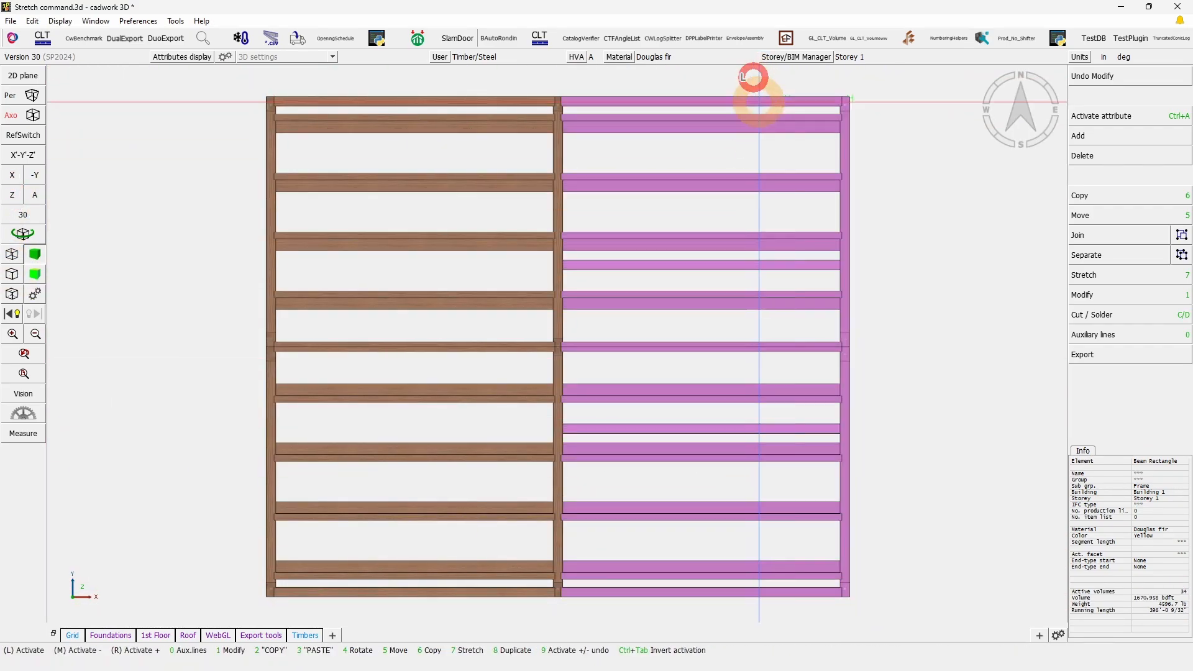
{"action": "left_click", "coordinate": [23, 233]}
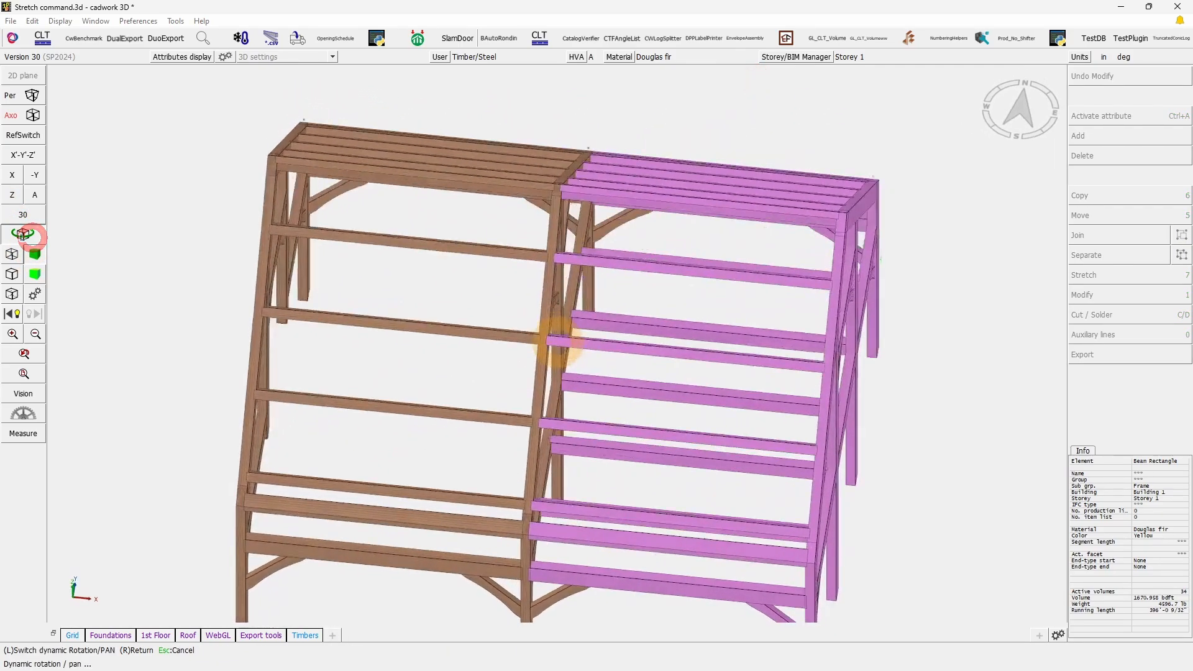
{"action": "right_click", "coordinate": [556, 340]}
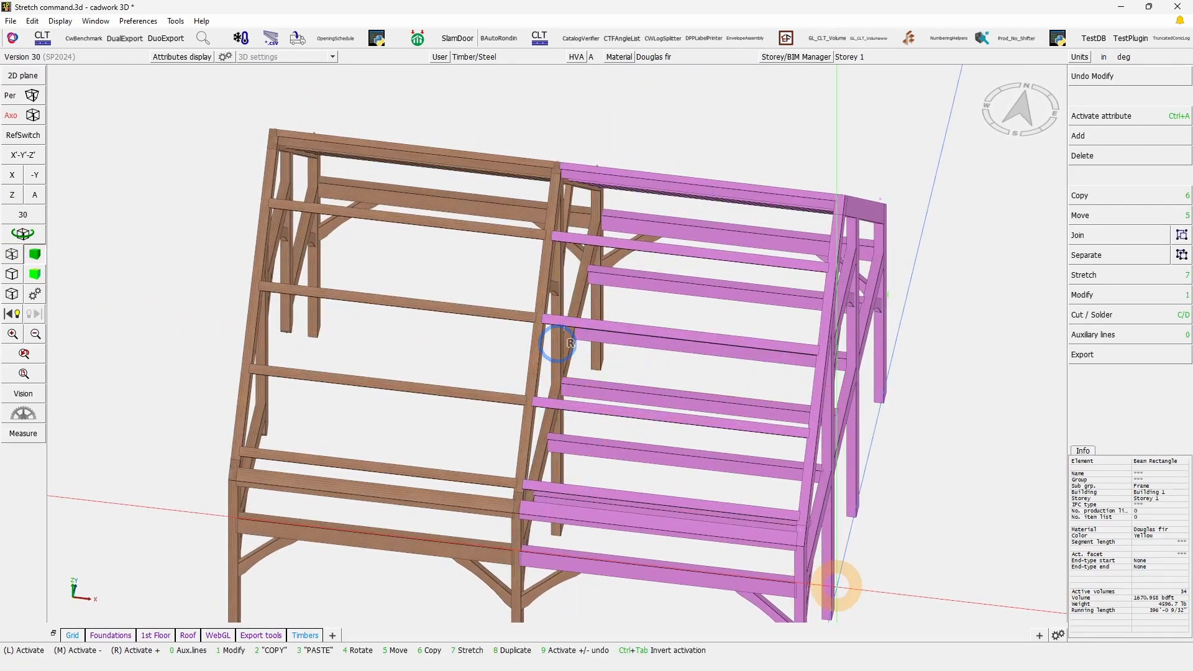
Step: Begin a lasso-points stretch from the eave beam's end at the east corner post, enclosing the end frame and the adjoining beam ends
{"action": "left_click", "coordinate": [1099, 273]}
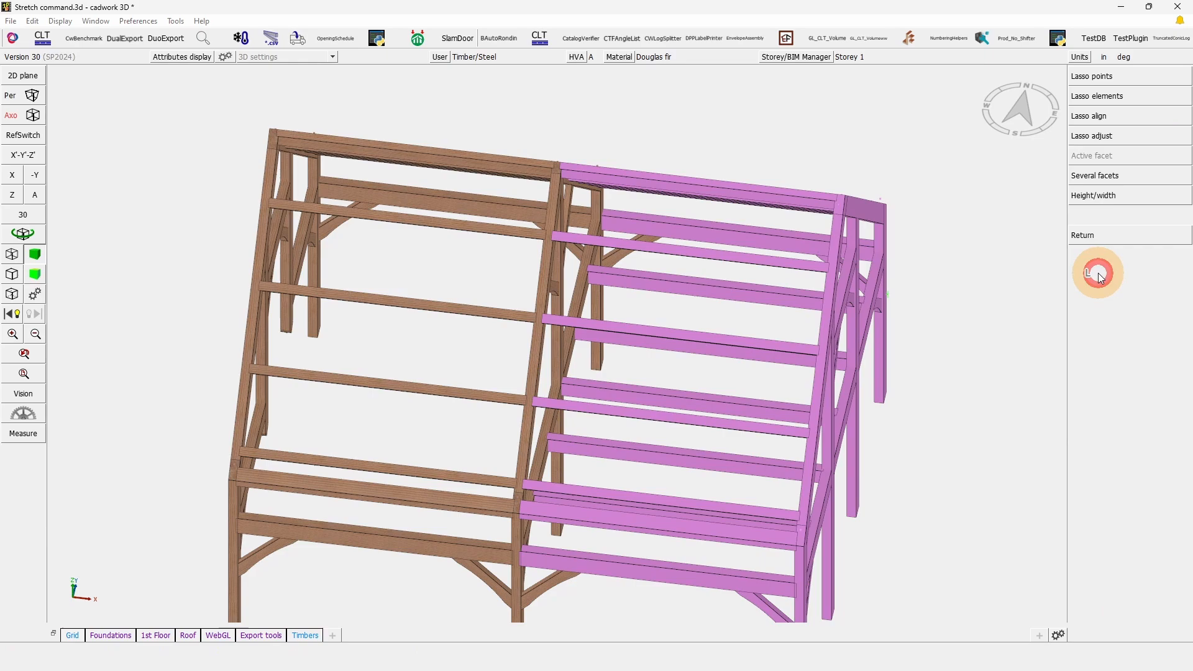
{"action": "left_click", "coordinate": [1099, 76]}
{"action": "scroll", "coordinate": [587, 540], "scroll_direction": "down", "scroll_amount": 5}
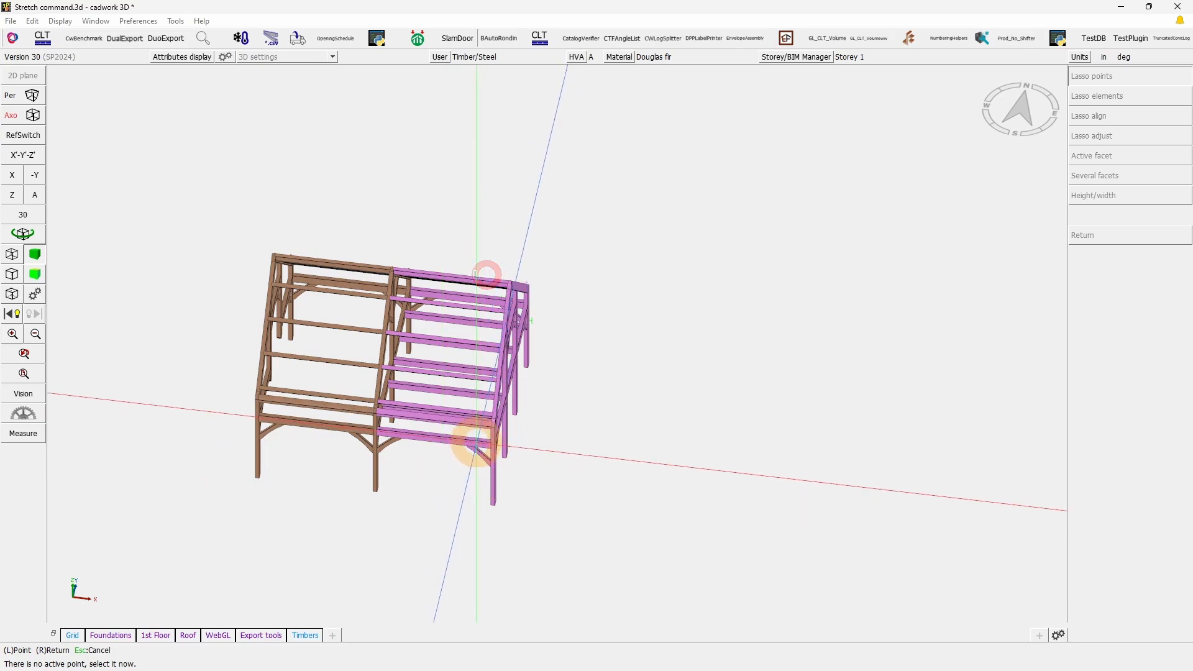
{"action": "scroll", "coordinate": [578, 346], "scroll_direction": "up", "scroll_amount": 5}
{"action": "left_click", "coordinate": [606, 286]}
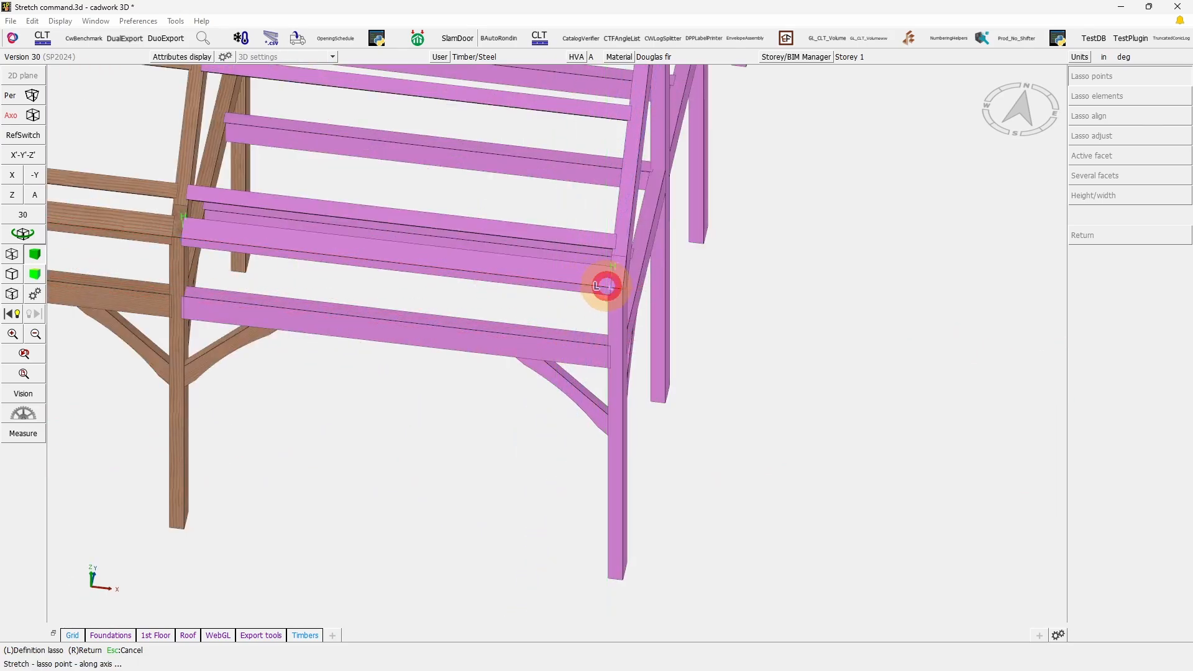
{"action": "scroll", "coordinate": [663, 431], "scroll_direction": "down", "scroll_amount": 5}
{"action": "mouse_move", "coordinate": [689, 505]}
{"action": "left_mouse_down"}
{"action": "mouse_move", "coordinate": [647, 439]}
{"action": "mouse_move", "coordinate": [541, 110]}
{"action": "mouse_move", "coordinate": [512, 95]}
{"action": "left_mouse_up"}
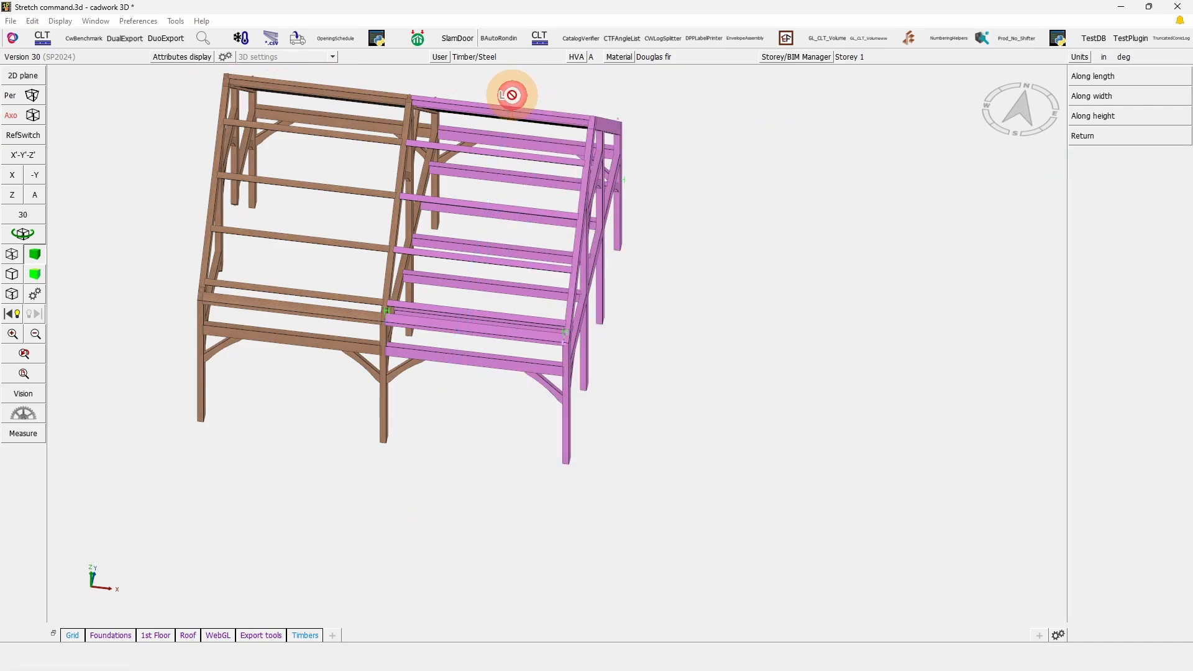
Step: Stretch the lassoed points along the length by a value of 2' and deactivate the timbers
{"action": "left_click", "coordinate": [838, 266]}
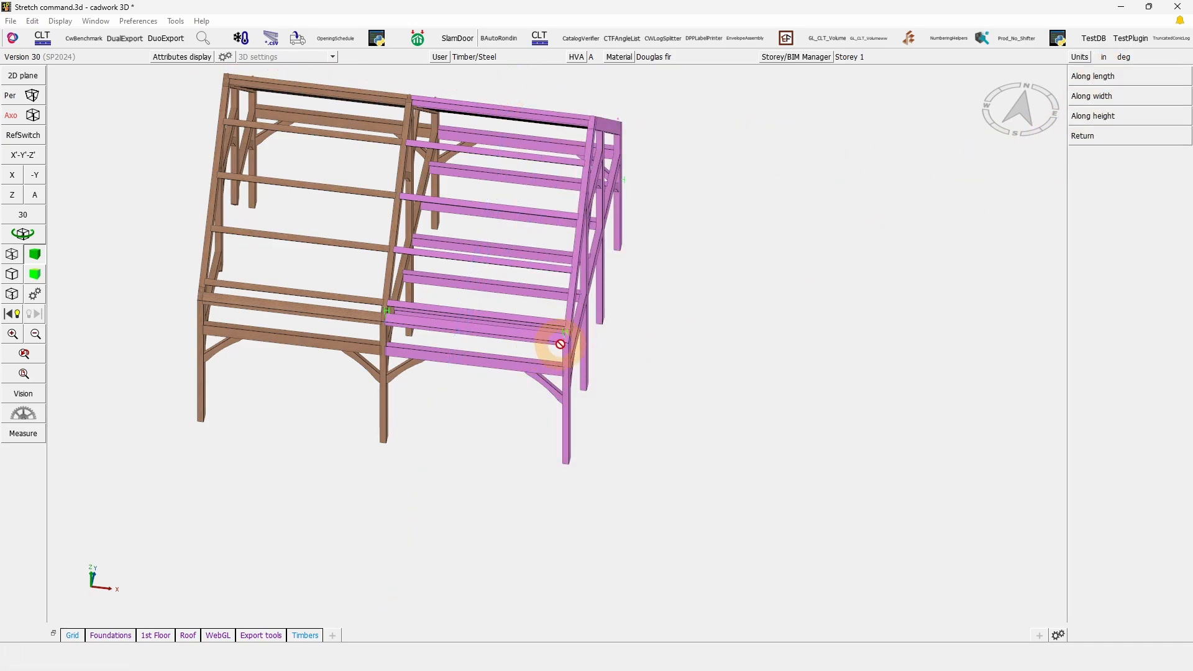
{"action": "left_click", "coordinate": [1143, 75]}
{"action": "left_click", "coordinate": [1097, 97]}
{"action": "left_click", "coordinate": [1097, 97]}
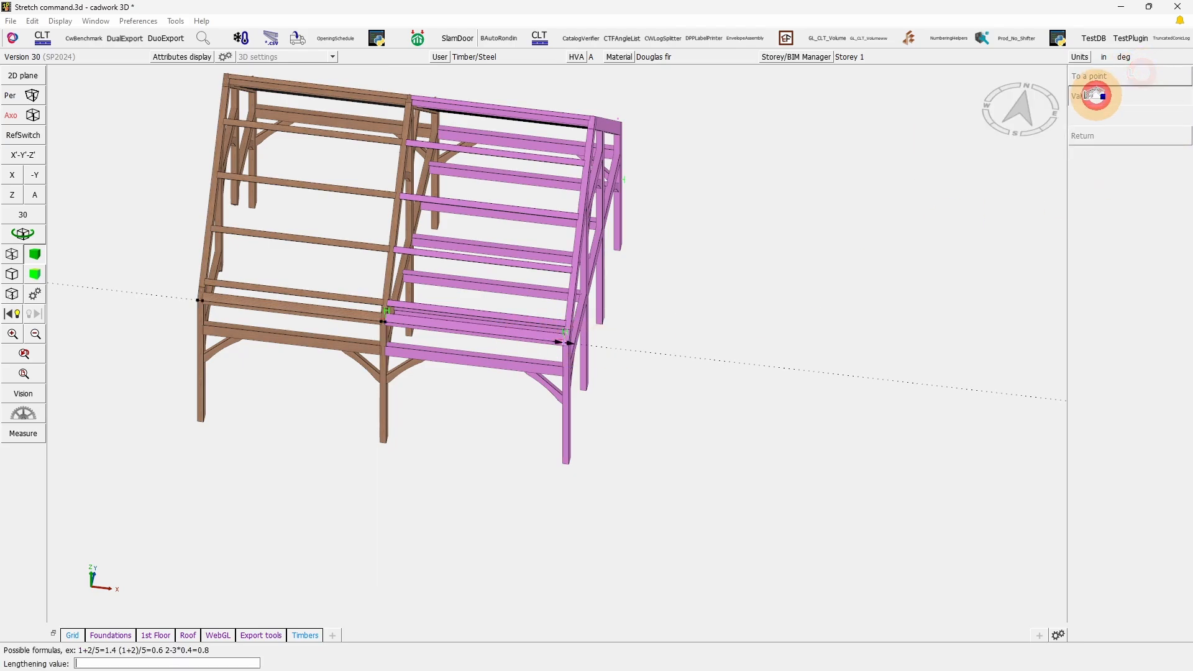
{"action": "type", "text": "2"}
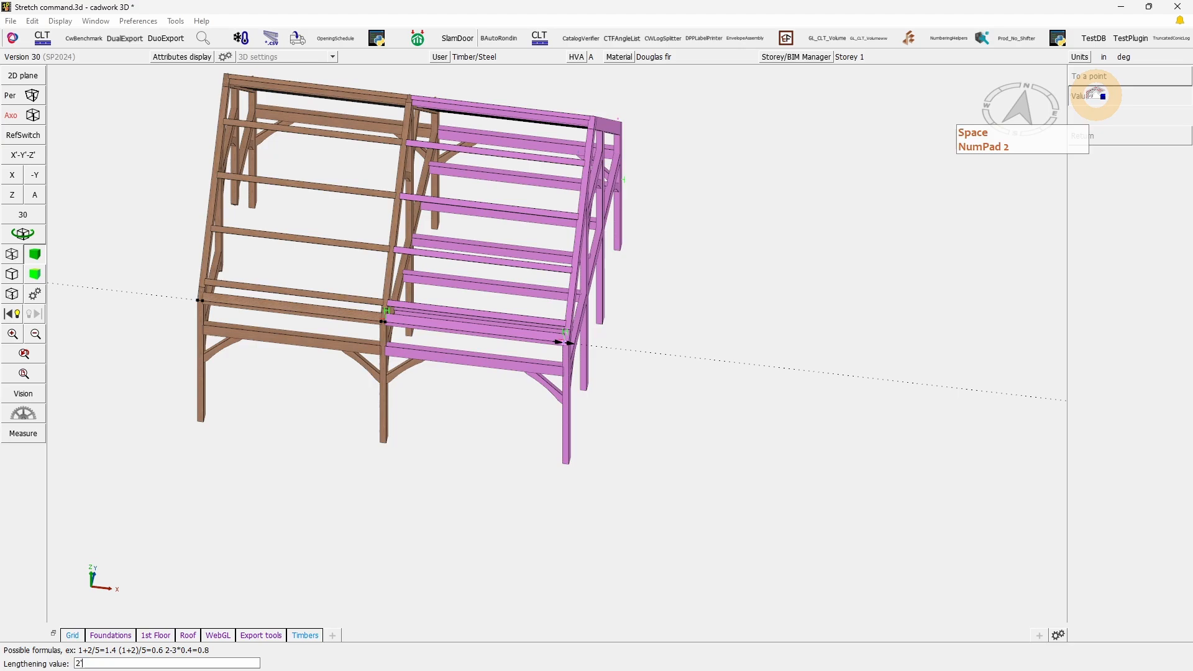
{"action": "key", "text": "Return"}
{"action": "left_click", "coordinate": [754, 413]}
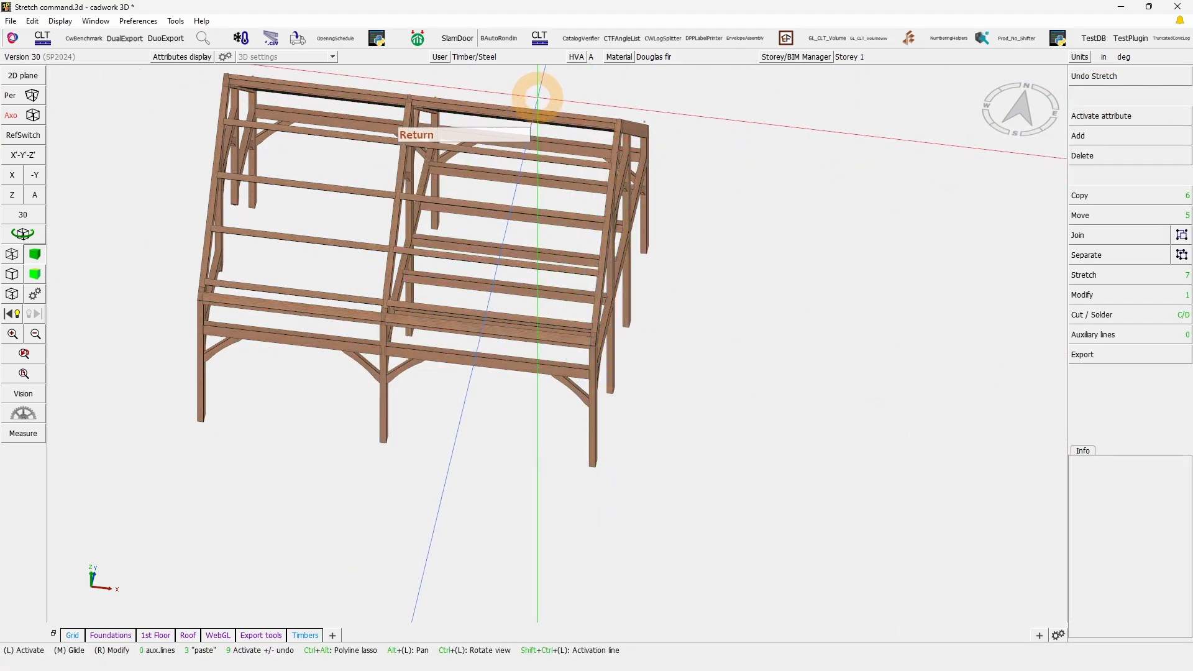
Step: Examine the stretched end frame by activating its timbers and rotating the model
{"action": "mouse_move", "coordinate": [537, 100]}
{"action": "left_mouse_down"}
{"action": "mouse_move", "coordinate": [776, 580]}
{"action": "mouse_move", "coordinate": [817, 545]}
{"action": "left_mouse_up"}
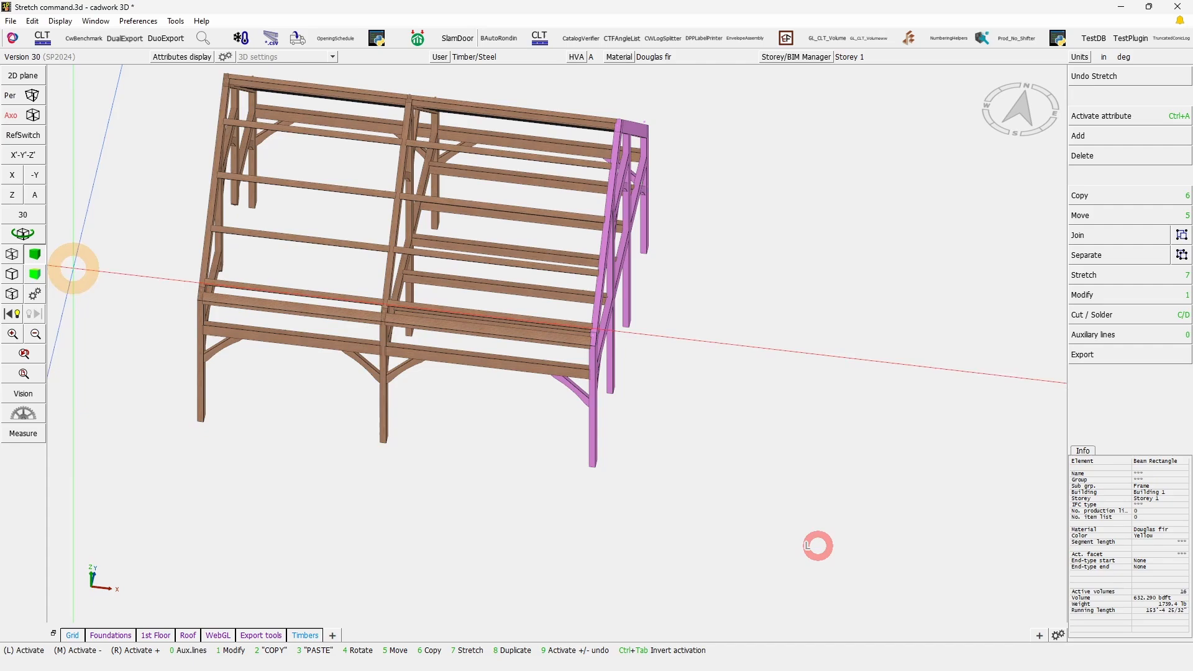
{"action": "left_click", "coordinate": [24, 235]}
{"action": "right_click", "coordinate": [555, 343]}
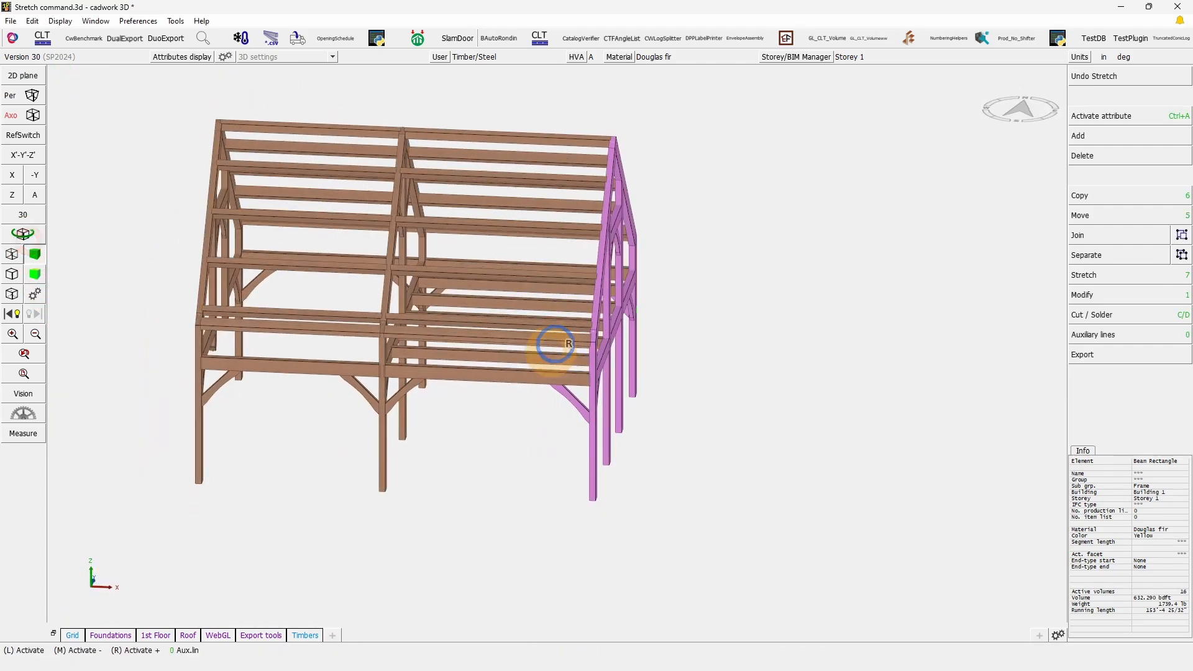
{"action": "left_click", "coordinate": [540, 369]}
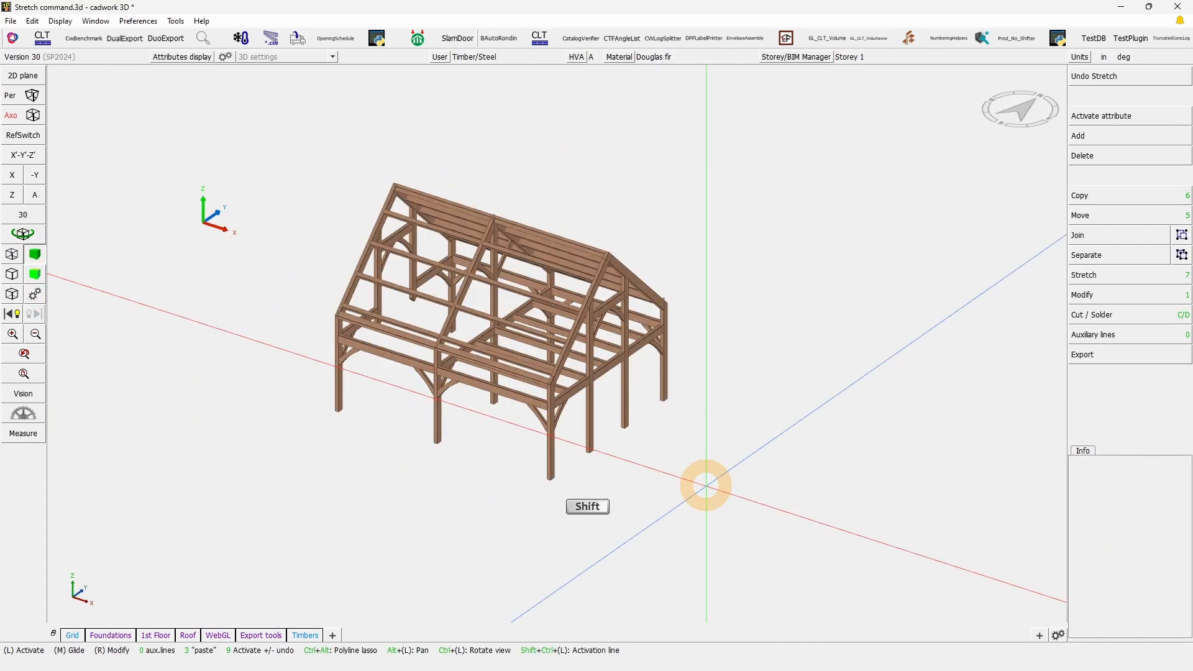
Step: Show all hidden elements, isolate the framed wall panel with the window opening, and view it along -Y
{"action": "key", "text": "shift+a"}
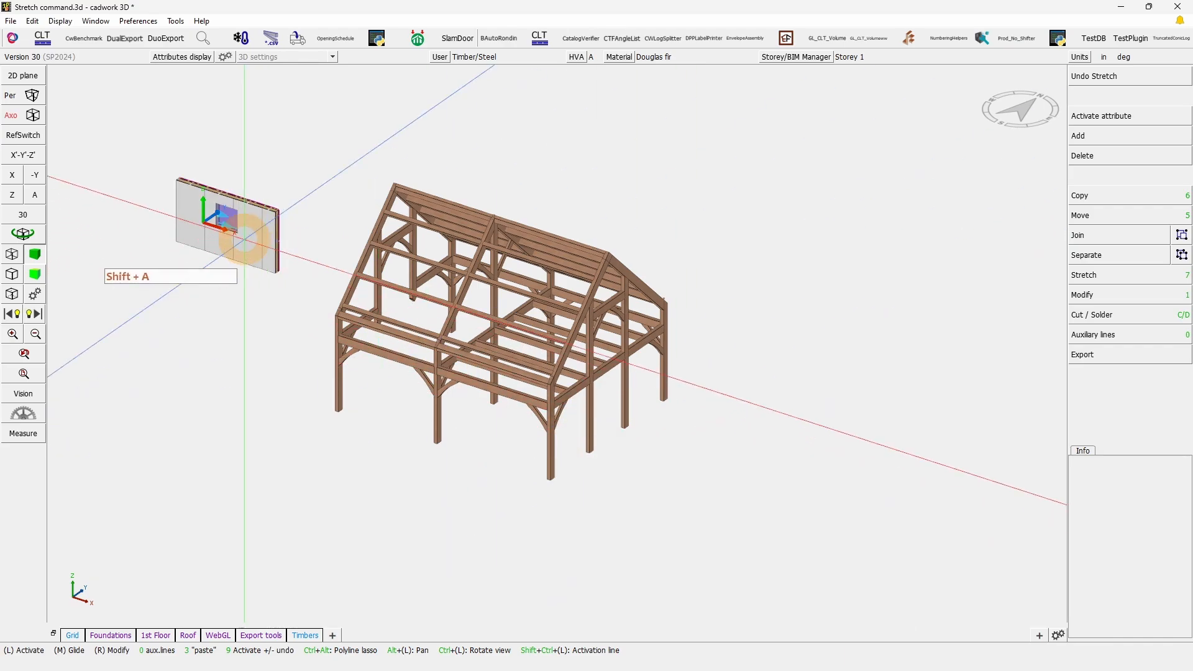
{"action": "scroll", "coordinate": [248, 249], "scroll_direction": "up", "scroll_amount": 5}
{"action": "left_click_drag", "start_coordinate": [448, 521], "coordinate": [721, 233]}
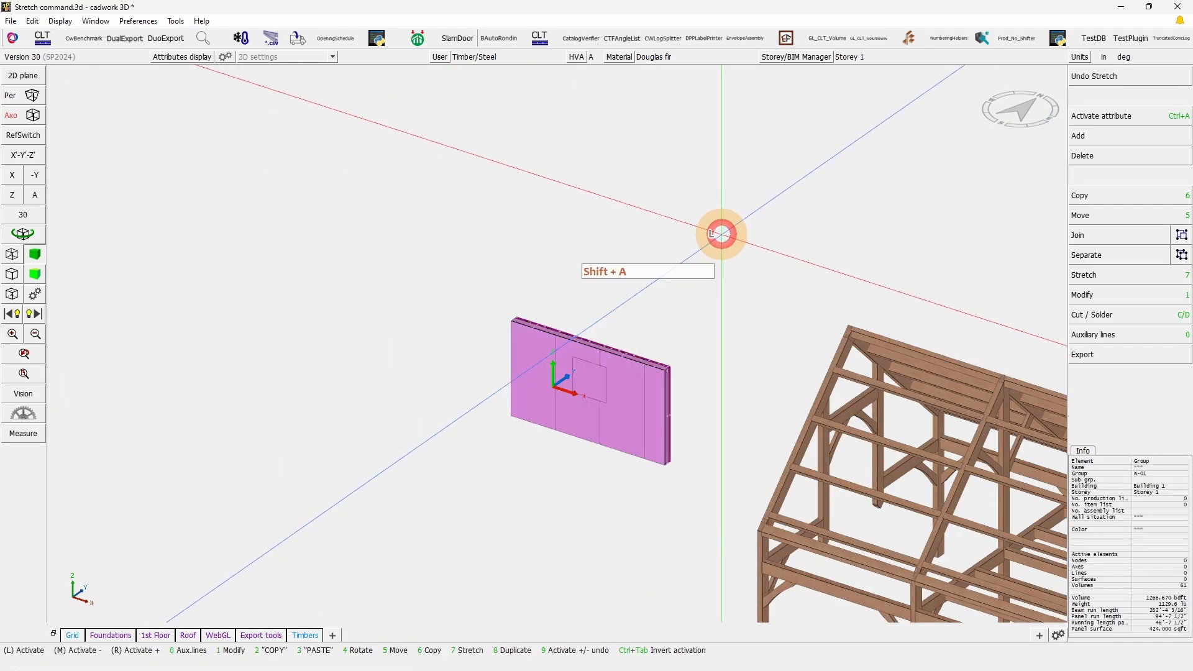
{"action": "key", "text": "KP_Divide"}
{"action": "left_click", "coordinate": [764, 498]}
{"action": "scroll", "coordinate": [764, 498], "scroll_direction": "up", "scroll_amount": 3}
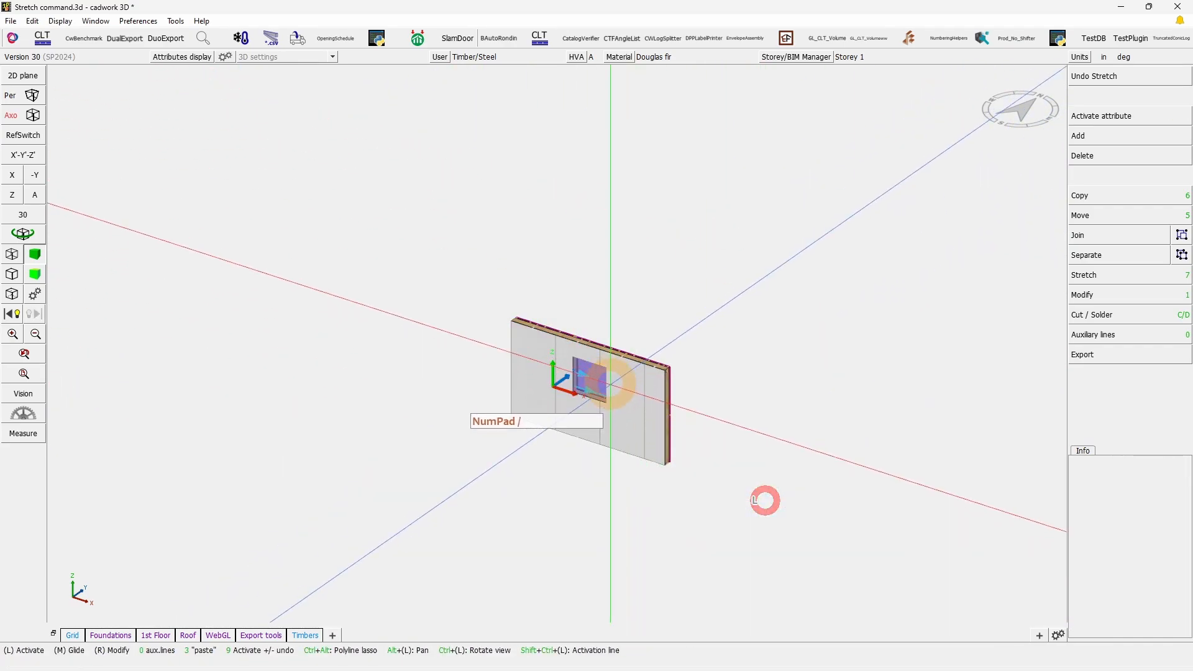
{"action": "left_click", "coordinate": [31, 175]}
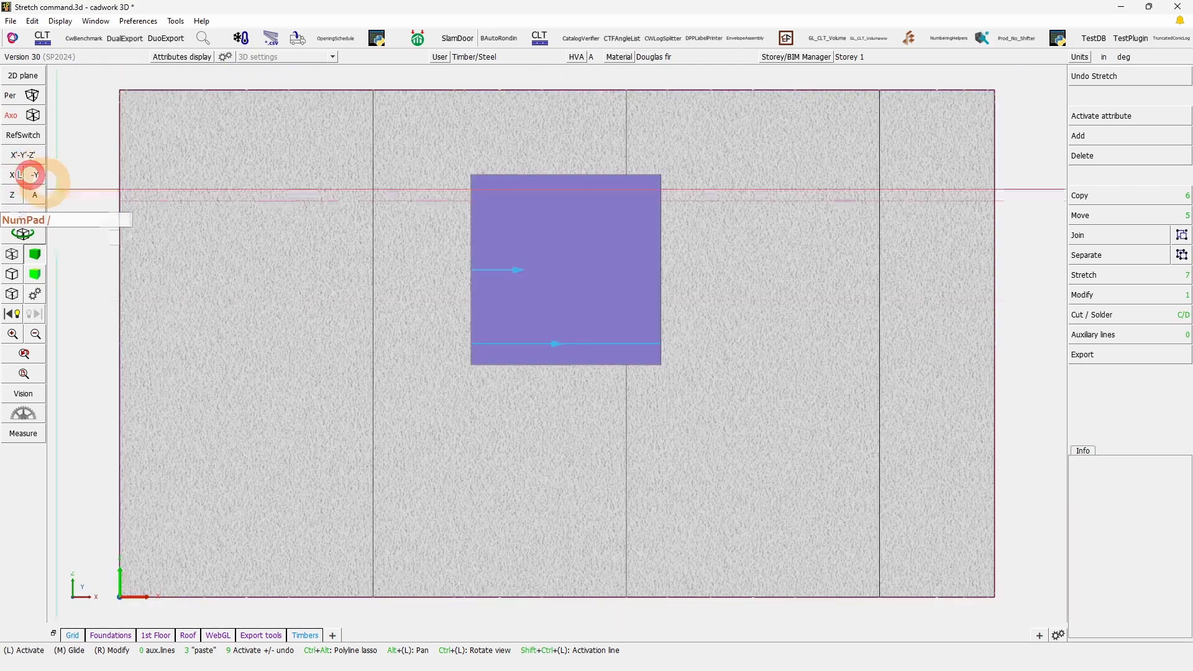
Step: Edit the wall's window opening so its height is the calculated dimension, and set the sill height to 30 inches
{"action": "left_click", "coordinate": [575, 311]}
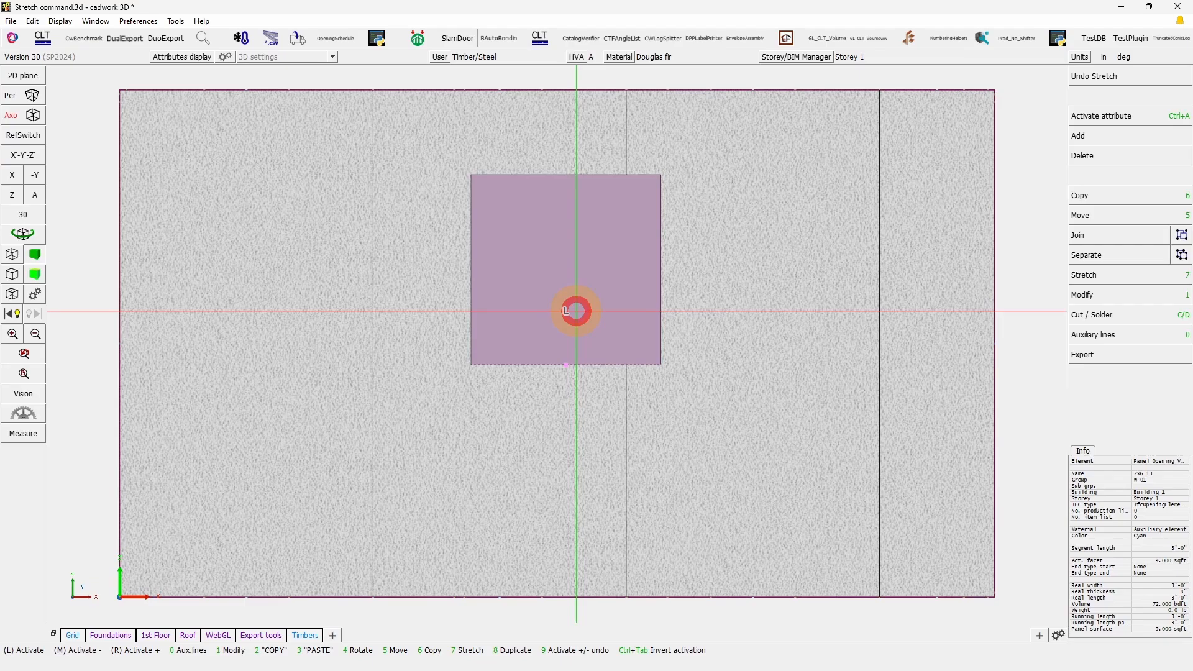
{"action": "double_click", "coordinate": [575, 311]}
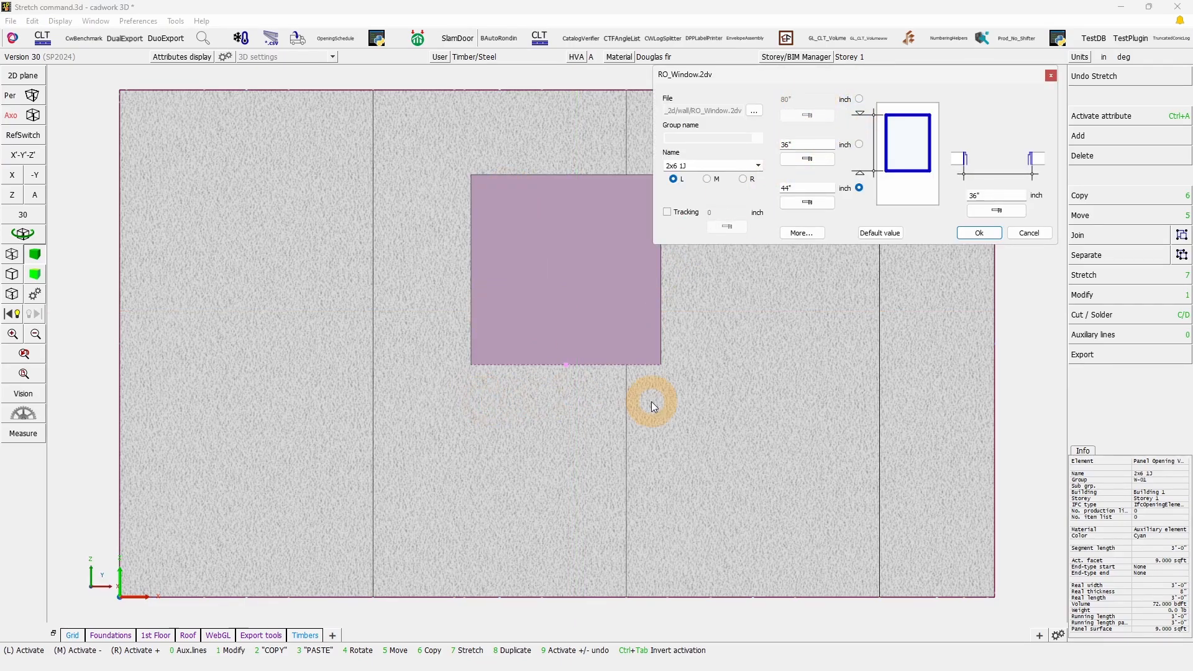
{"action": "left_click", "coordinate": [820, 120]}
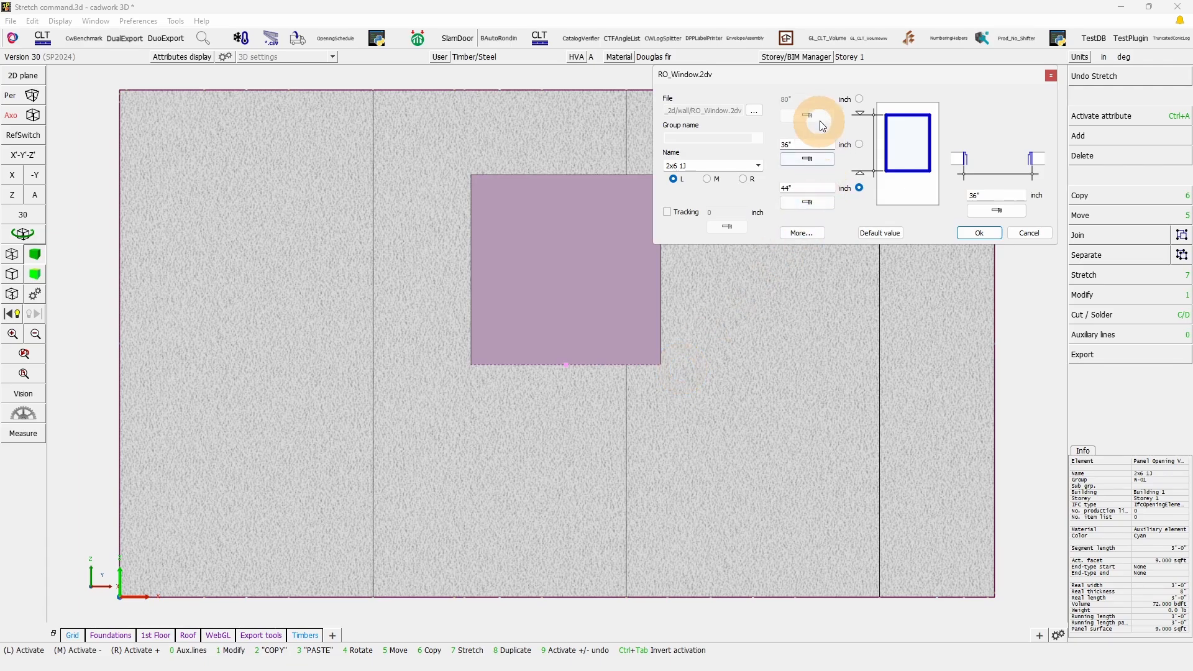
{"action": "left_click", "coordinate": [859, 144]}
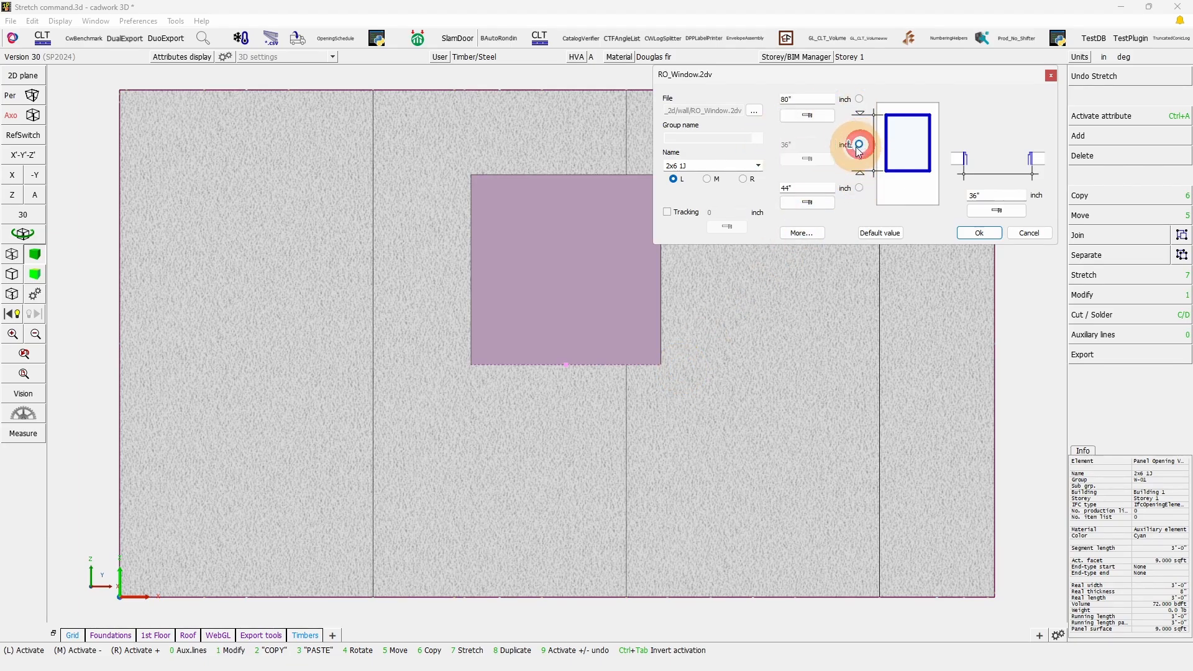
{"action": "left_click_drag", "start_coordinate": [806, 190], "coordinate": [758, 195]}
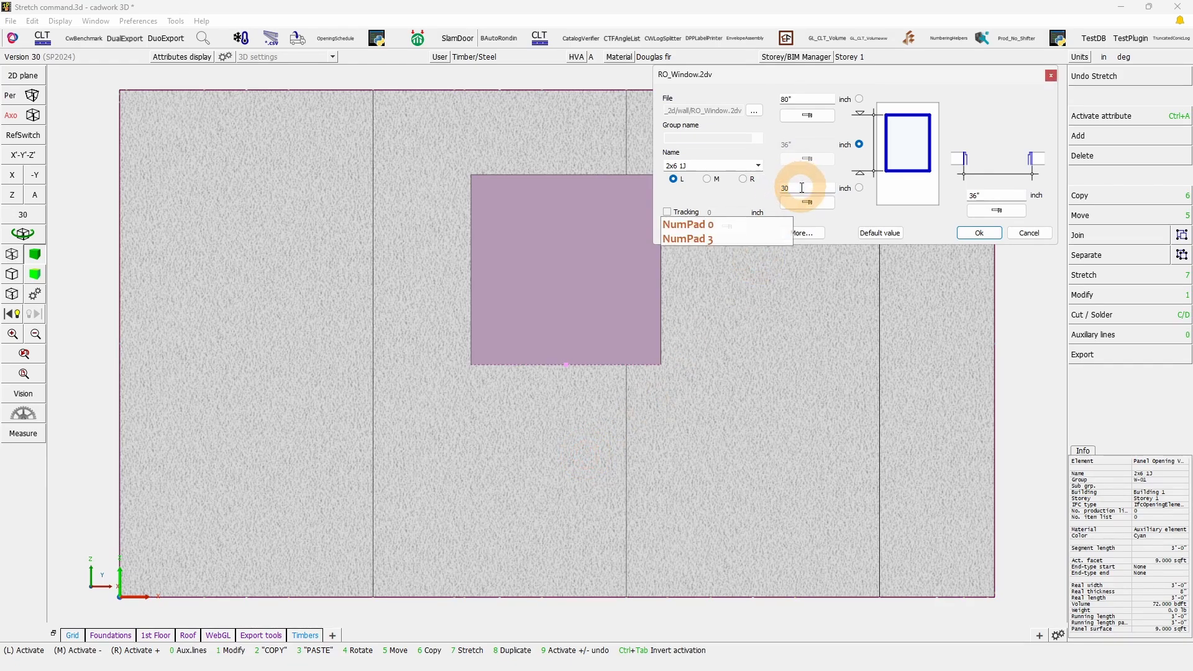
{"action": "type", "text": "30"}
{"action": "left_click", "coordinate": [981, 232]}
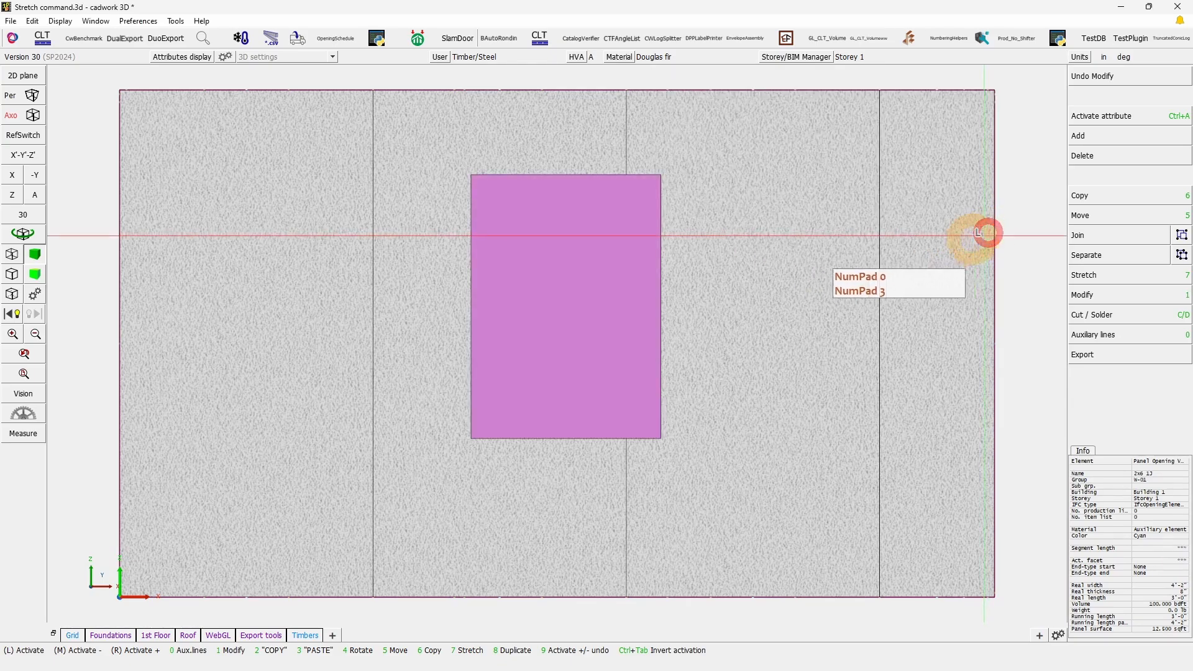
Step: Show the wall in wireframe and activate the sill, cripple studs, battens and panels at the window framing's sill level
{"action": "left_click", "coordinate": [11, 254]}
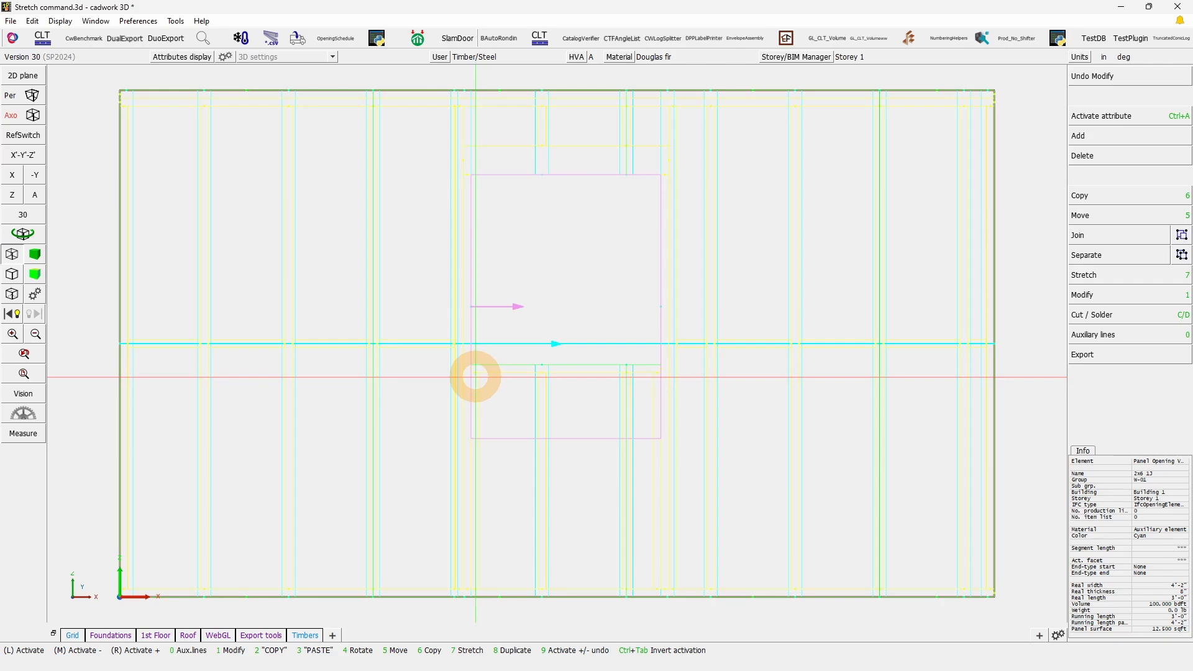
{"action": "left_click", "coordinate": [479, 377]}
{"action": "left_click", "coordinate": [535, 366]}
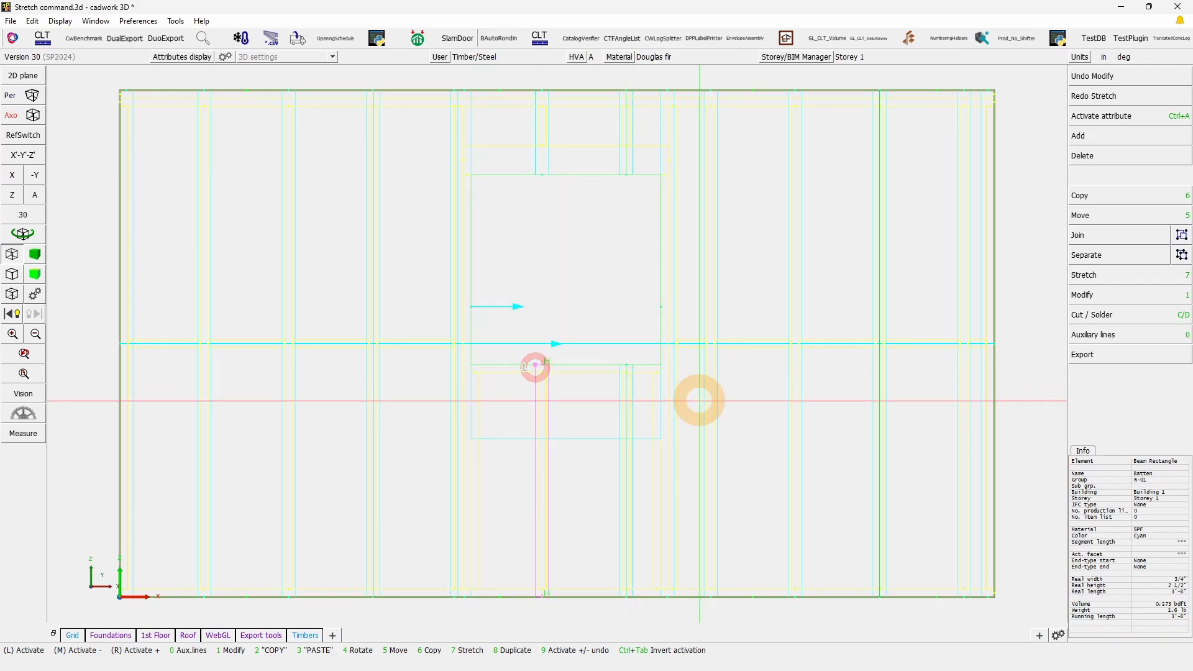
{"action": "right_click_drag", "start_coordinate": [699, 401], "coordinate": [409, 355]}
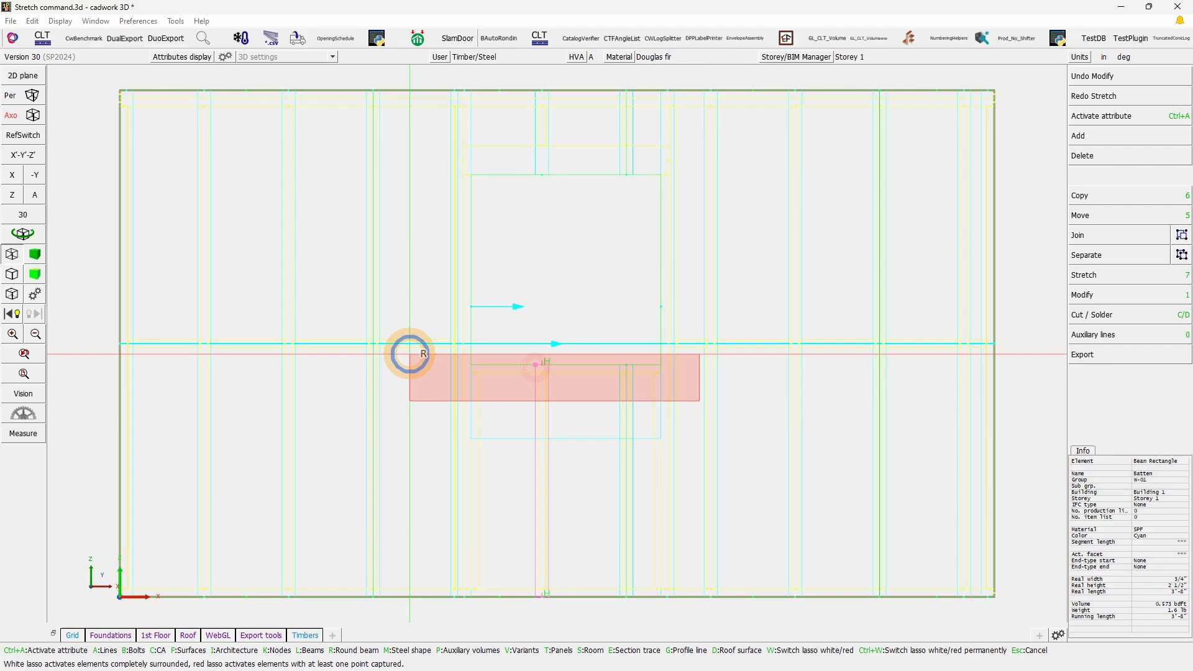
{"action": "right_click_drag", "start_coordinate": [409, 354], "coordinate": [409, 353]}
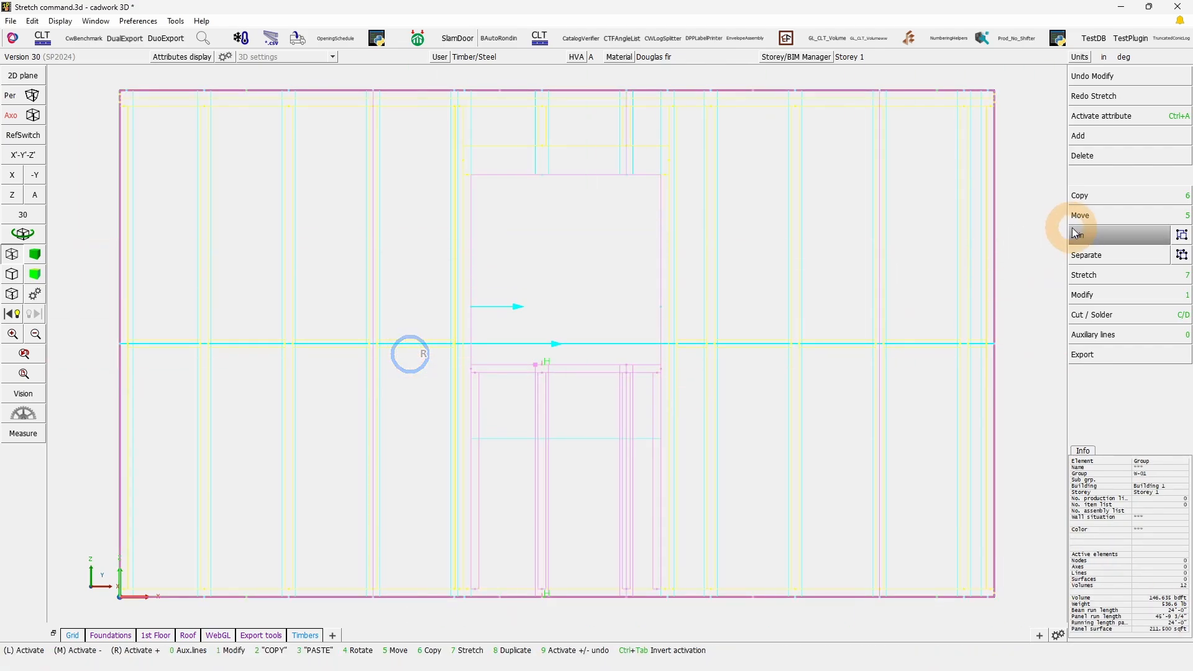
Step: Stretch the lassoed sill-level points along the length to the enlarged window opening's lower edge, and undo that stretch
{"action": "left_click", "coordinate": [1094, 275]}
{"action": "left_click", "coordinate": [1102, 76]}
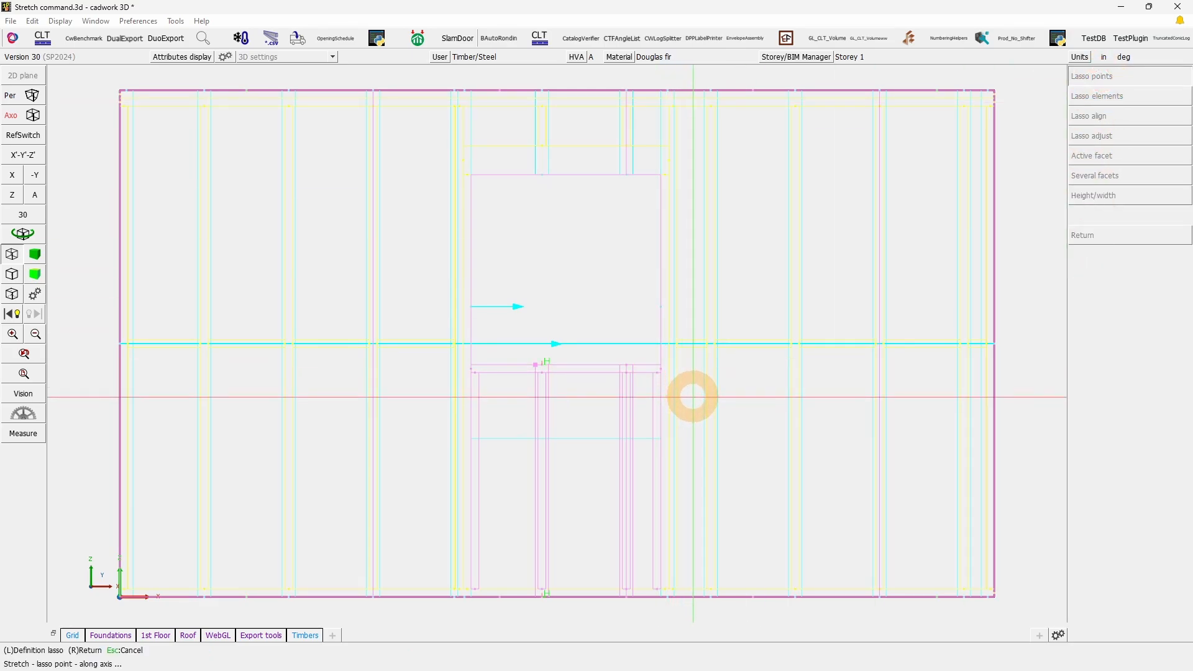
{"action": "left_click_drag", "start_coordinate": [693, 396], "coordinate": [428, 353]}
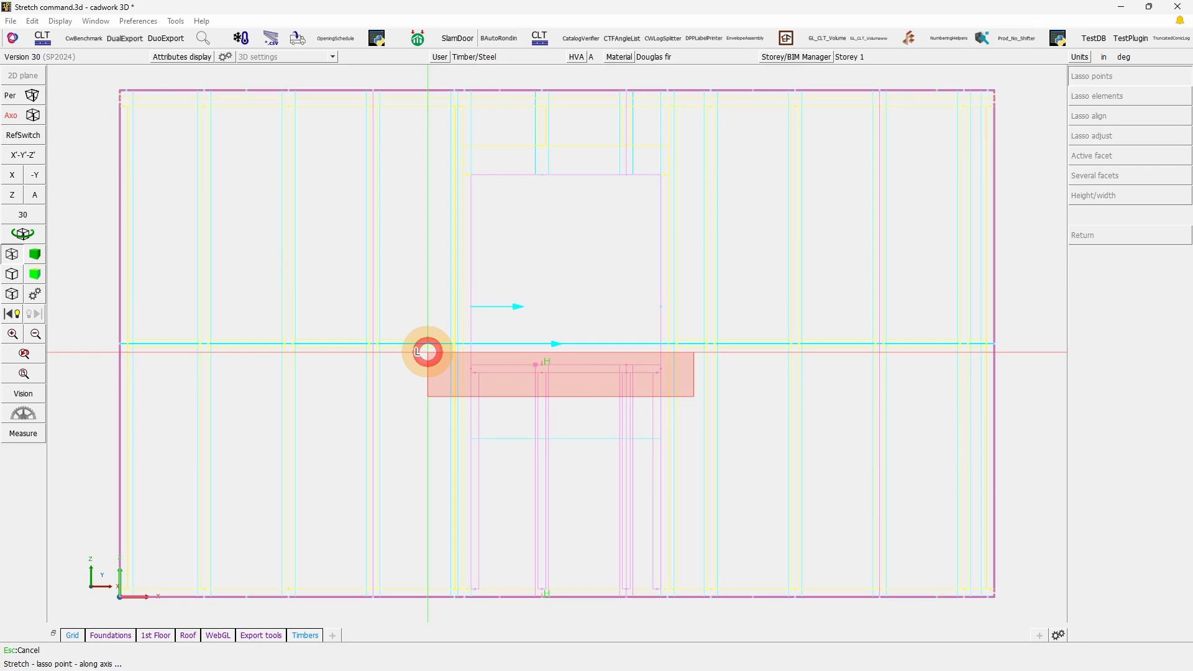
{"action": "left_click", "coordinate": [427, 352]}
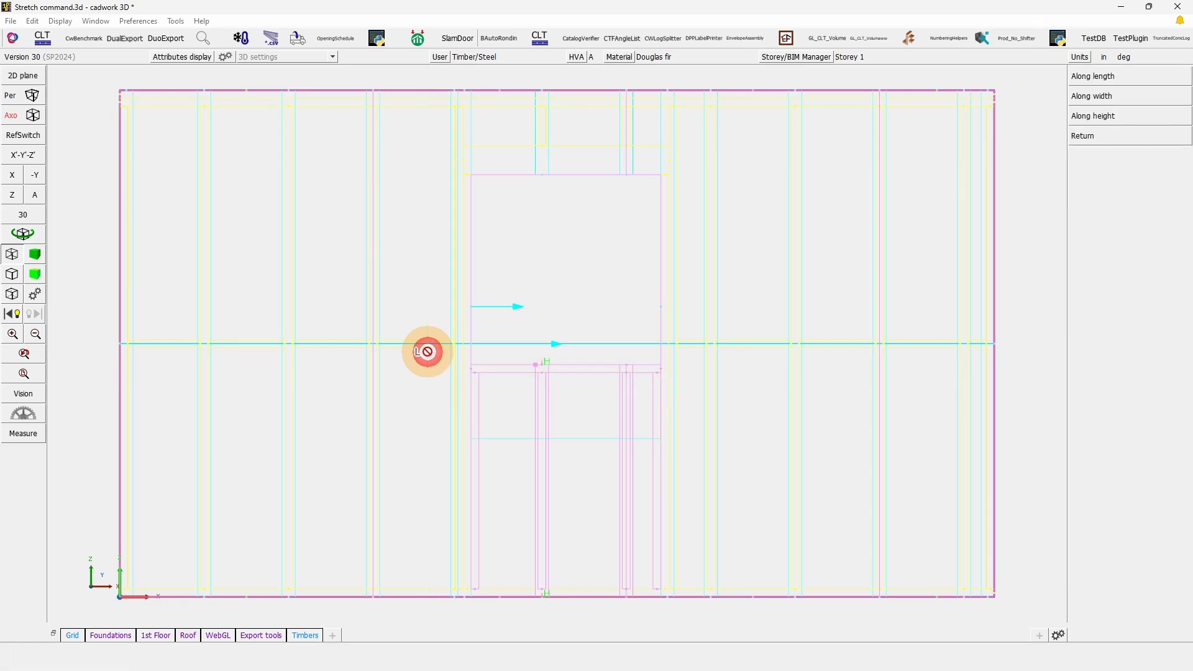
{"action": "left_click", "coordinate": [536, 365]}
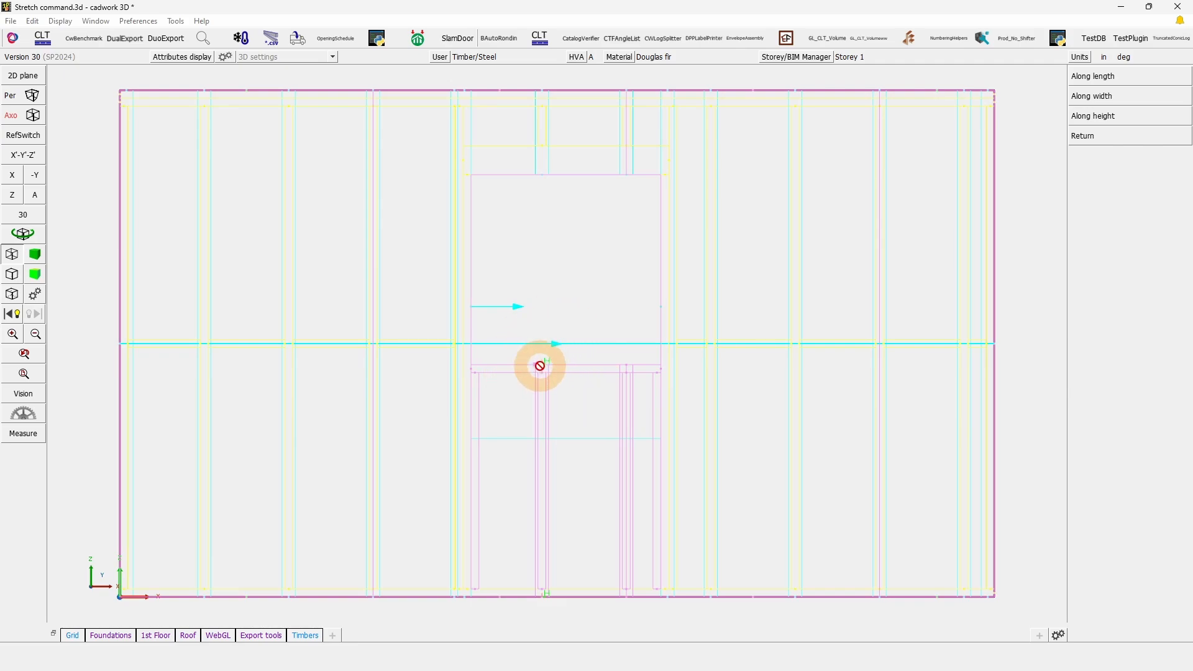
{"action": "left_click", "coordinate": [1097, 75]}
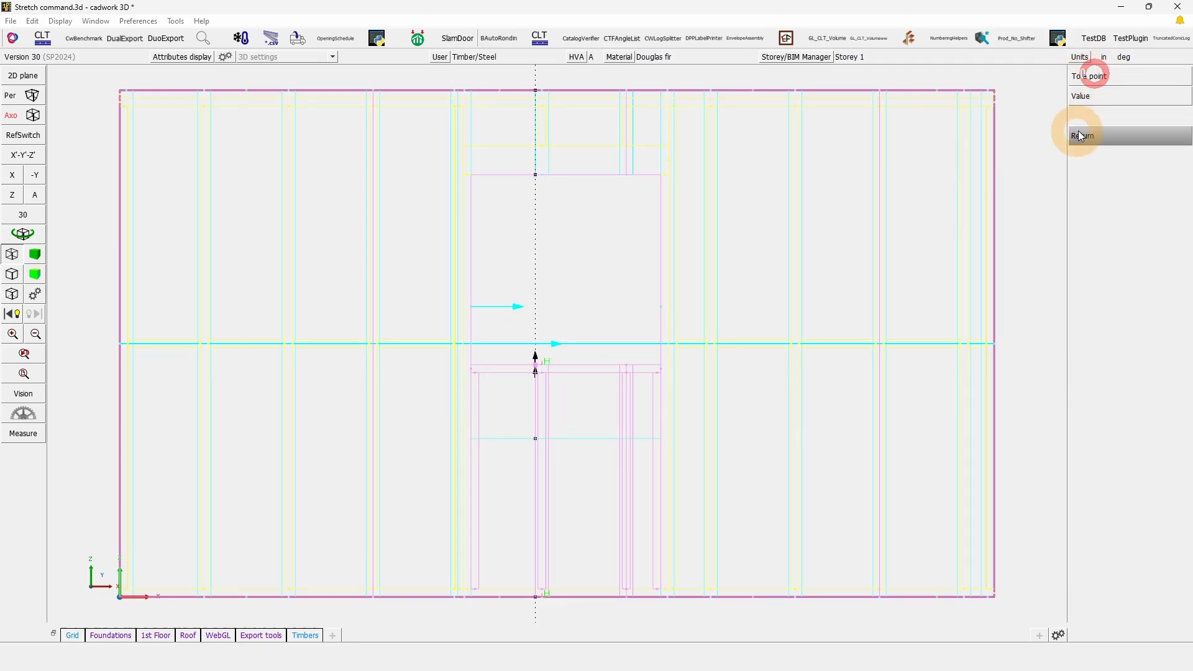
{"action": "left_click", "coordinate": [1097, 76]}
{"action": "left_click", "coordinate": [536, 439]}
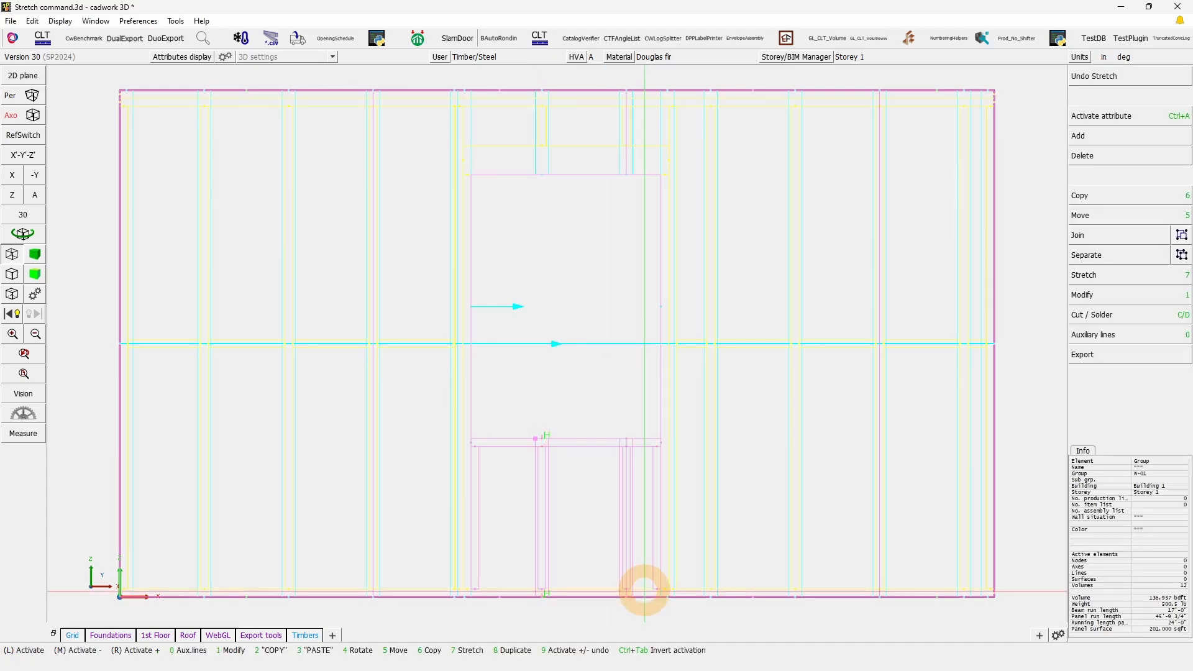
{"action": "key", "text": "ctrl+z"}
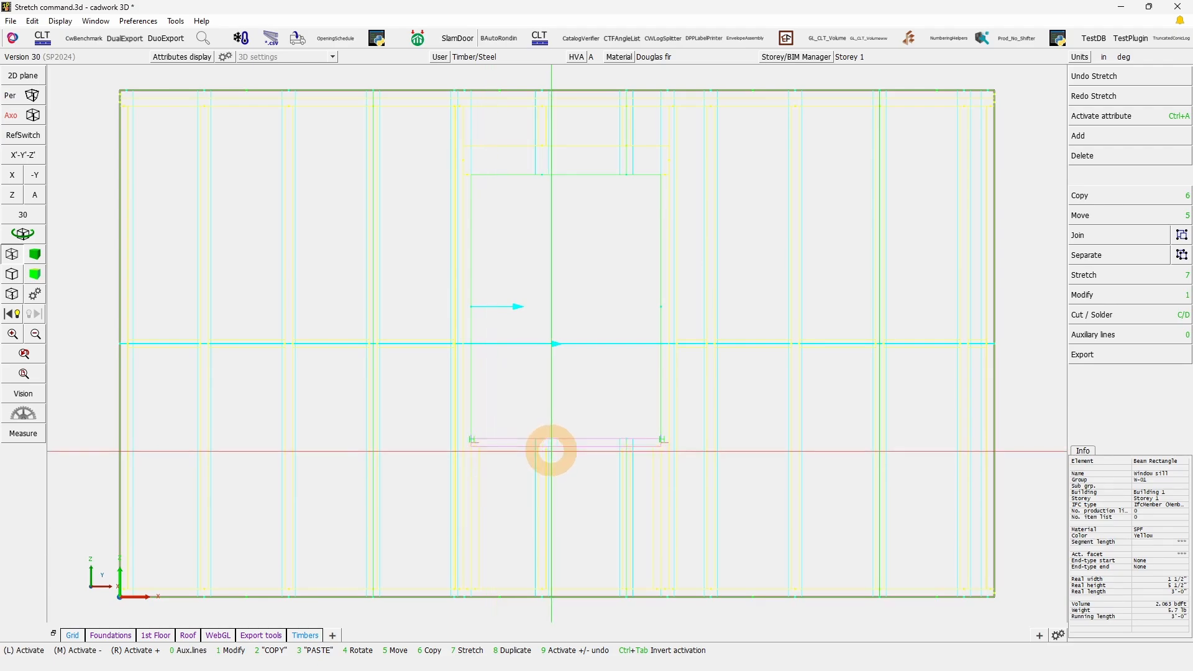
{"action": "left_click", "coordinate": [1126, 77]}
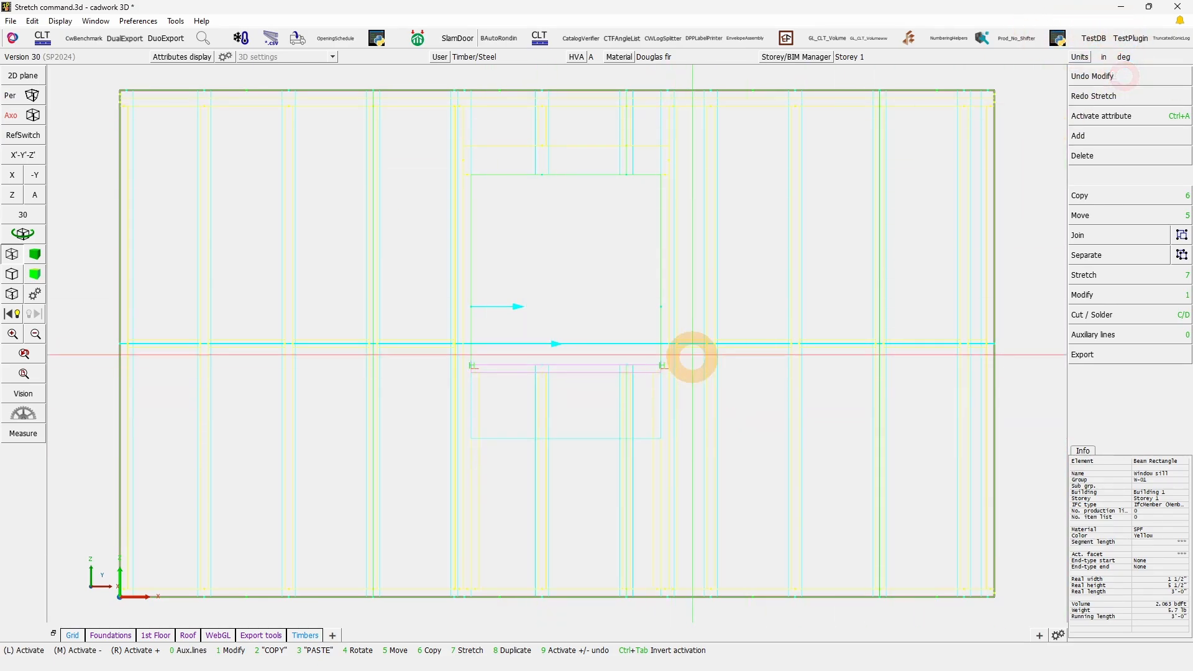
Step: Stretch the sill framing, panels and adjacent blocking to the opening's lower edge along each element's own length axis, and undo the stretch
{"action": "left_click_drag", "start_coordinate": [691, 322], "coordinate": [434, 387]}
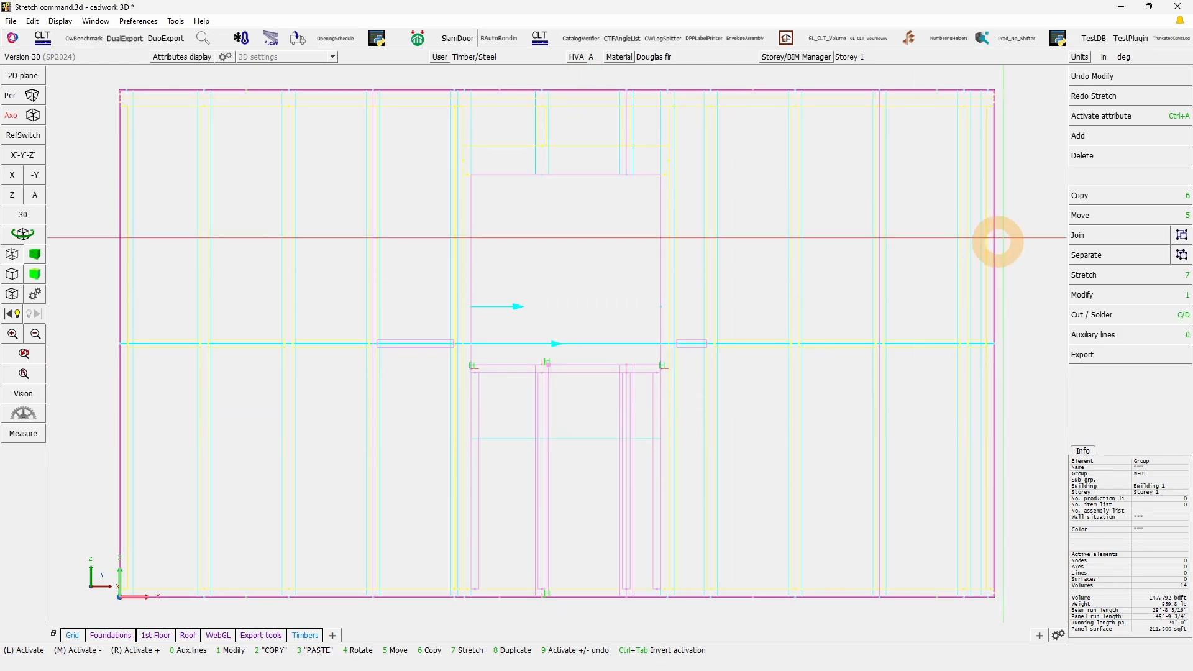
{"action": "left_click", "coordinate": [1093, 275]}
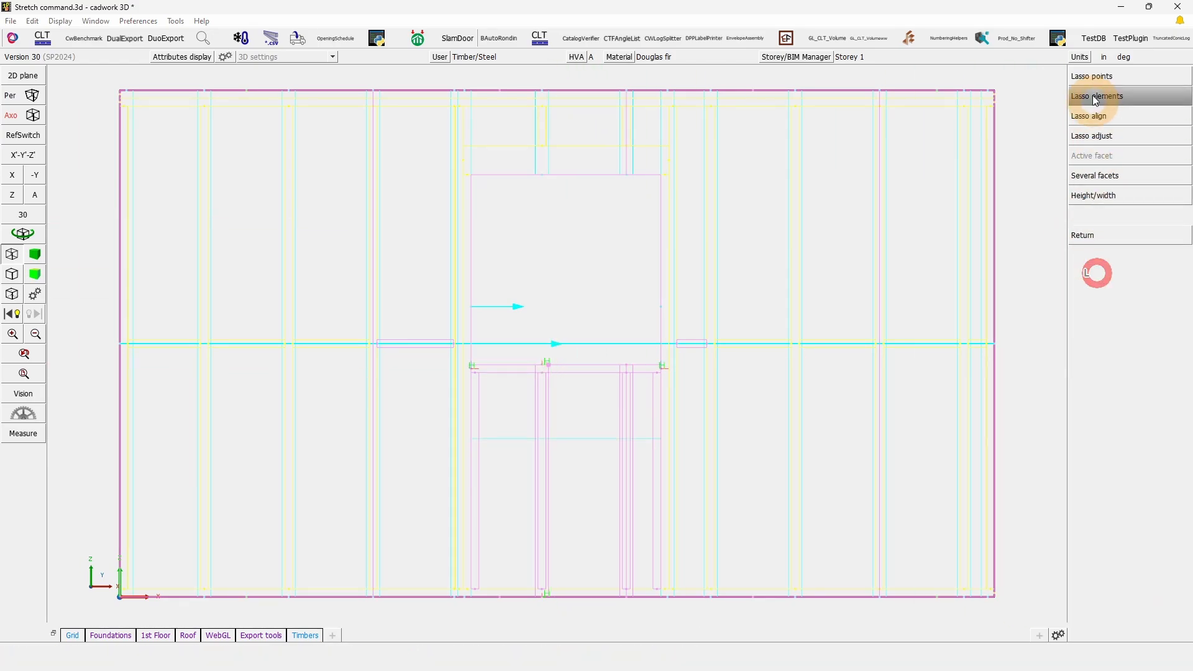
{"action": "left_click", "coordinate": [1105, 77]}
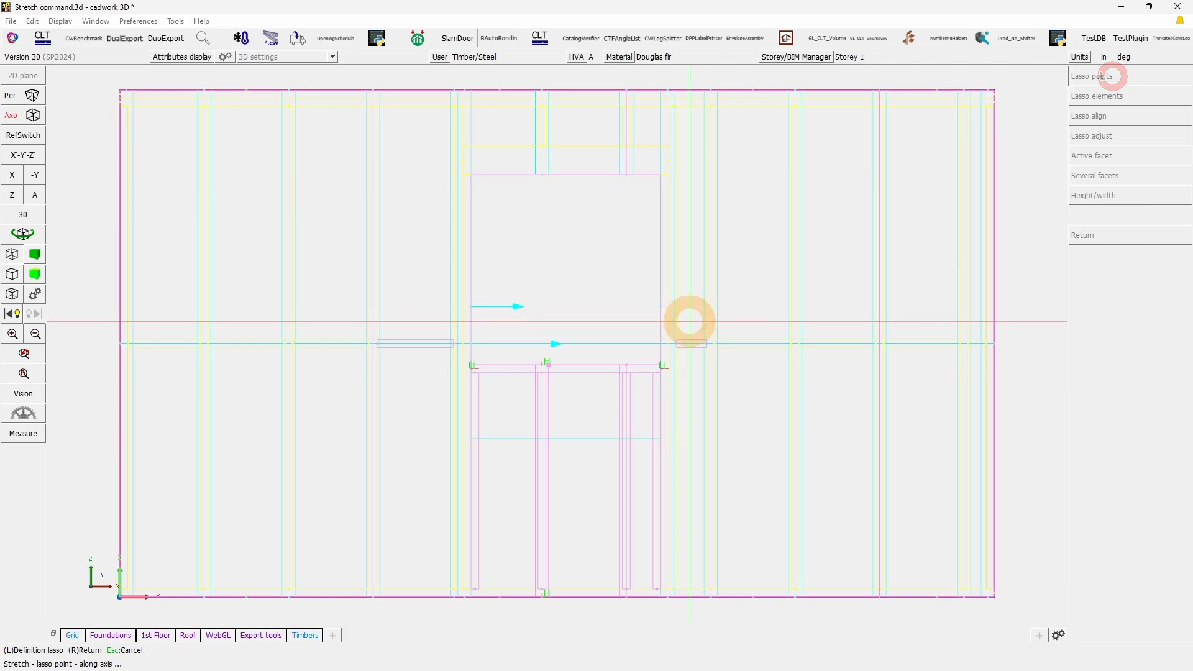
{"action": "mouse_move", "coordinate": [690, 323]}
{"action": "left_mouse_down"}
{"action": "mouse_move", "coordinate": [674, 354]}
{"action": "mouse_move", "coordinate": [427, 416]}
{"action": "mouse_move", "coordinate": [433, 394]}
{"action": "left_mouse_up"}
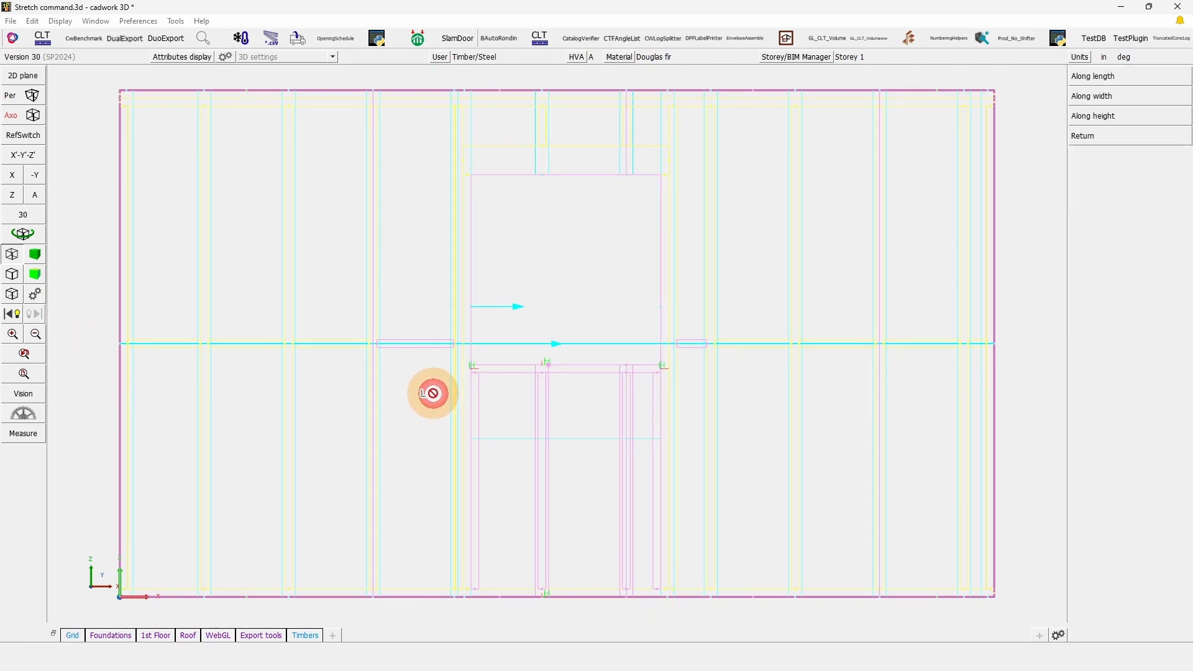
{"action": "left_click", "coordinate": [1086, 76]}
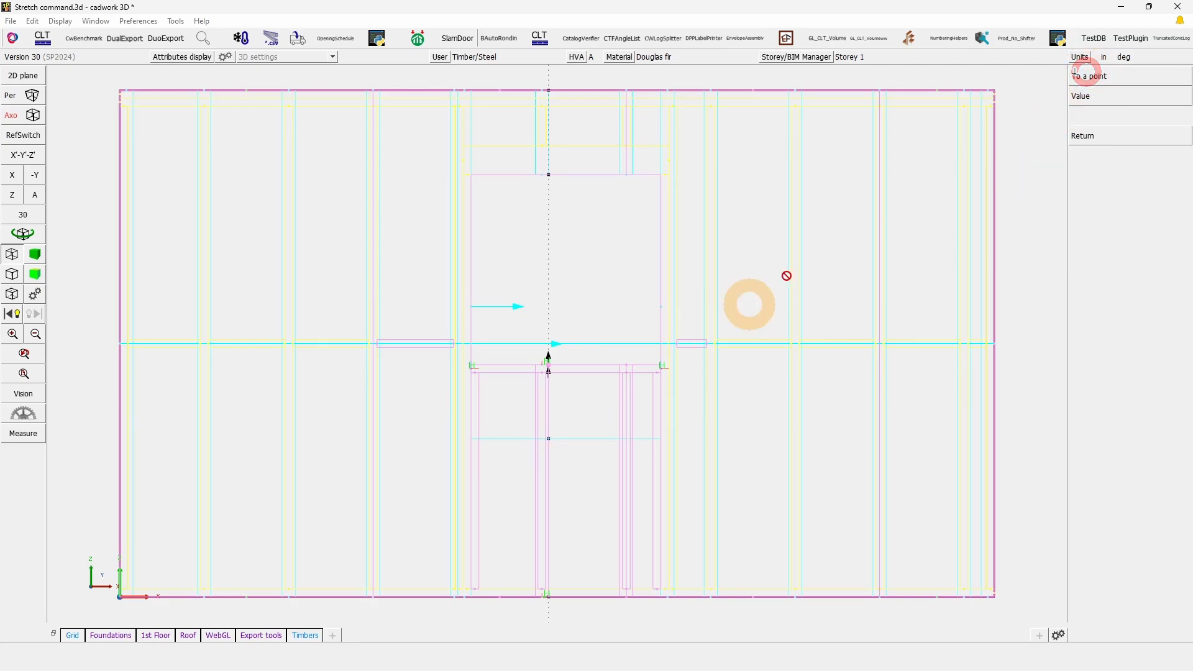
{"action": "left_click", "coordinate": [1101, 76]}
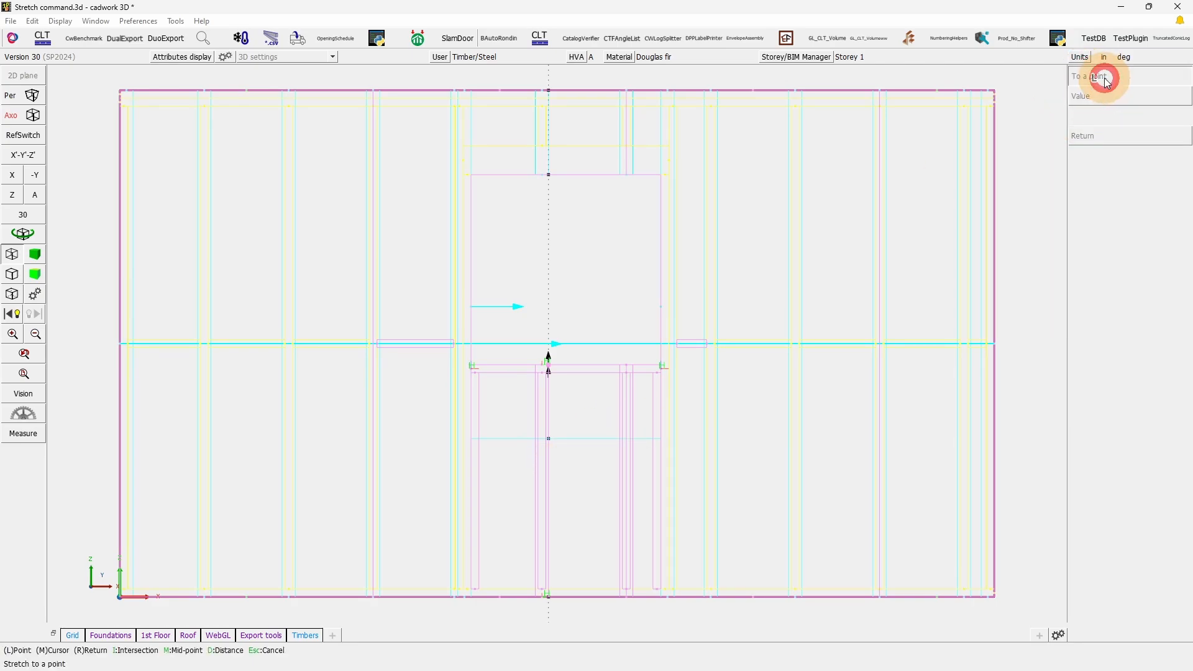
{"action": "left_click", "coordinate": [548, 438]}
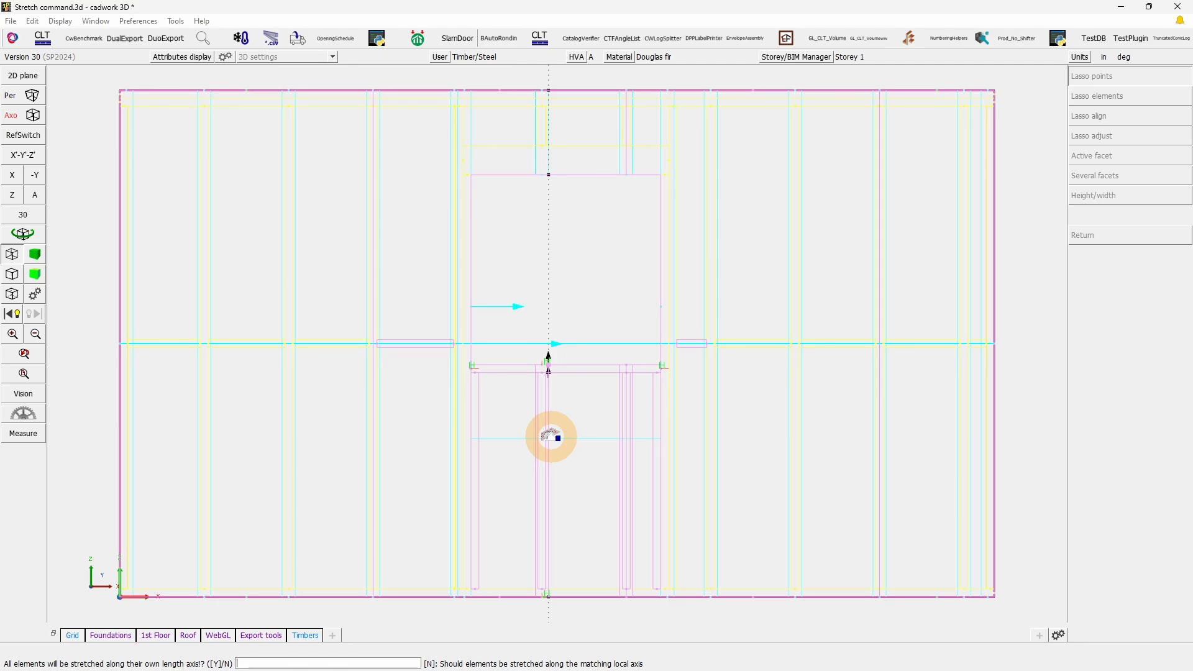
{"action": "key", "text": "Return"}
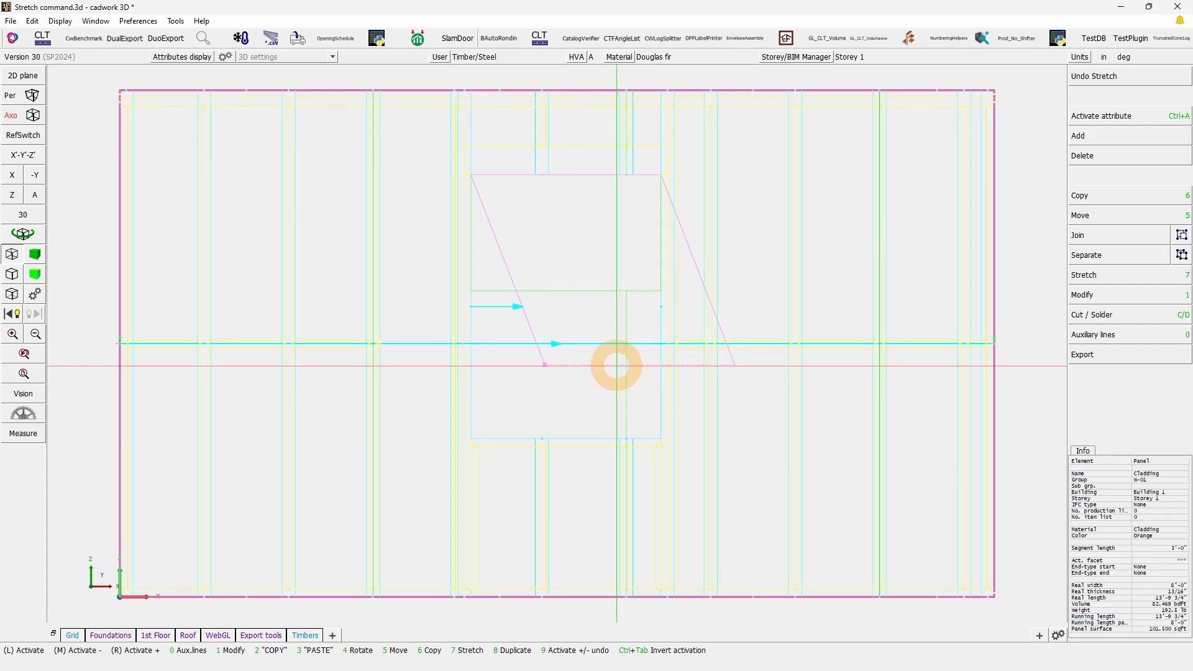
{"action": "left_click", "coordinate": [586, 293]}
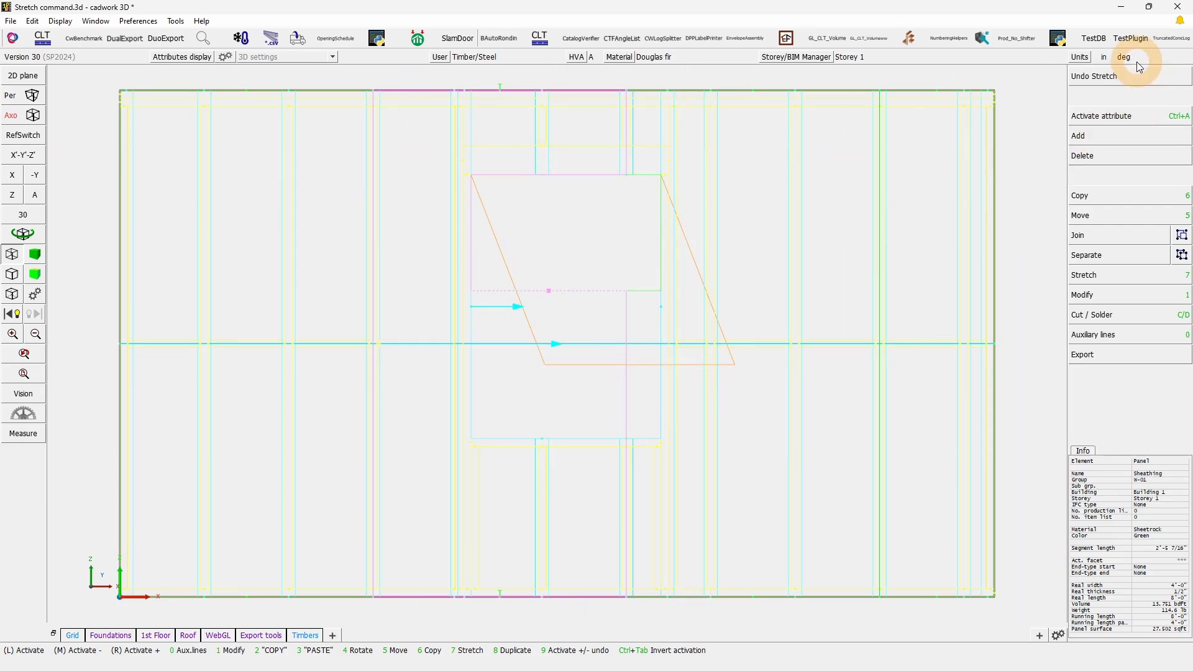
{"action": "left_click", "coordinate": [1126, 77]}
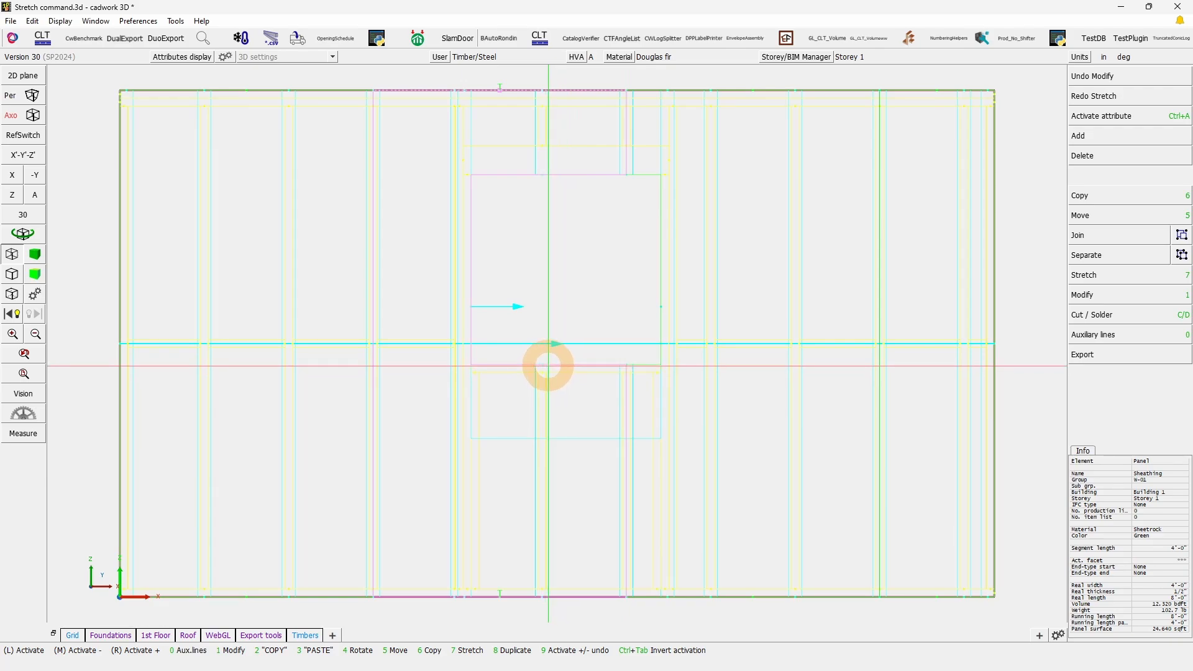
Step: Stretch the sill framing, panels and adjacent blocking to the opening's lower edge, answering N to use the matching local axis
{"action": "left_click", "coordinate": [549, 366]}
{"action": "right_click_drag", "start_coordinate": [692, 395], "coordinate": [433, 306]}
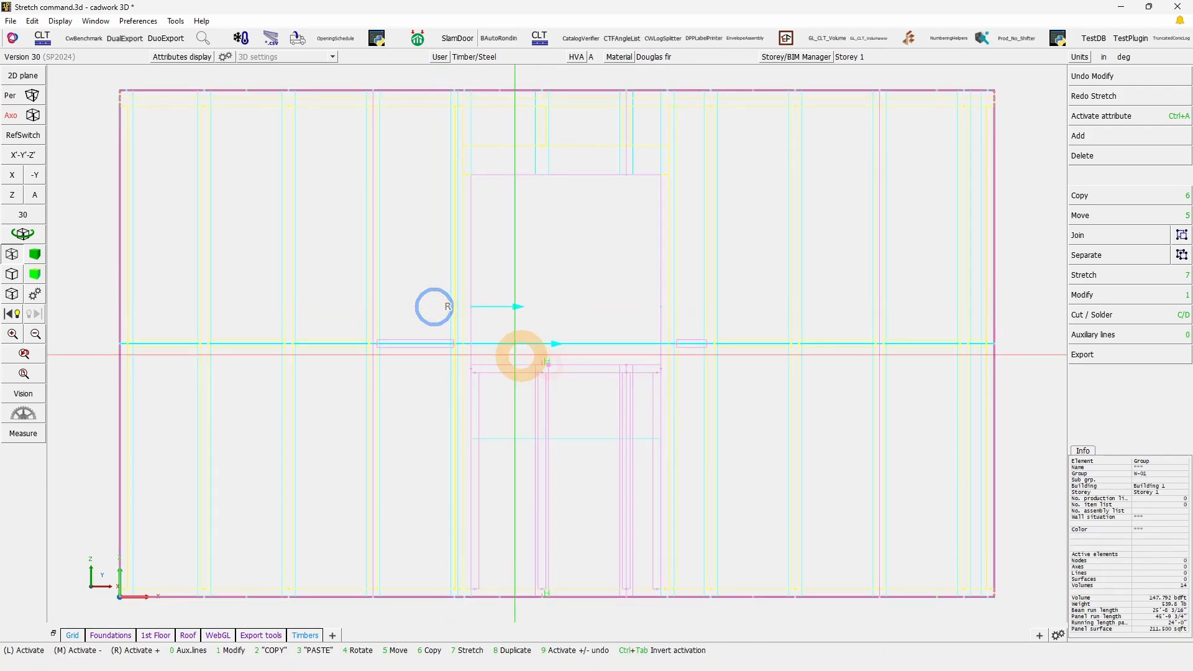
{"action": "left_click", "coordinate": [1096, 276]}
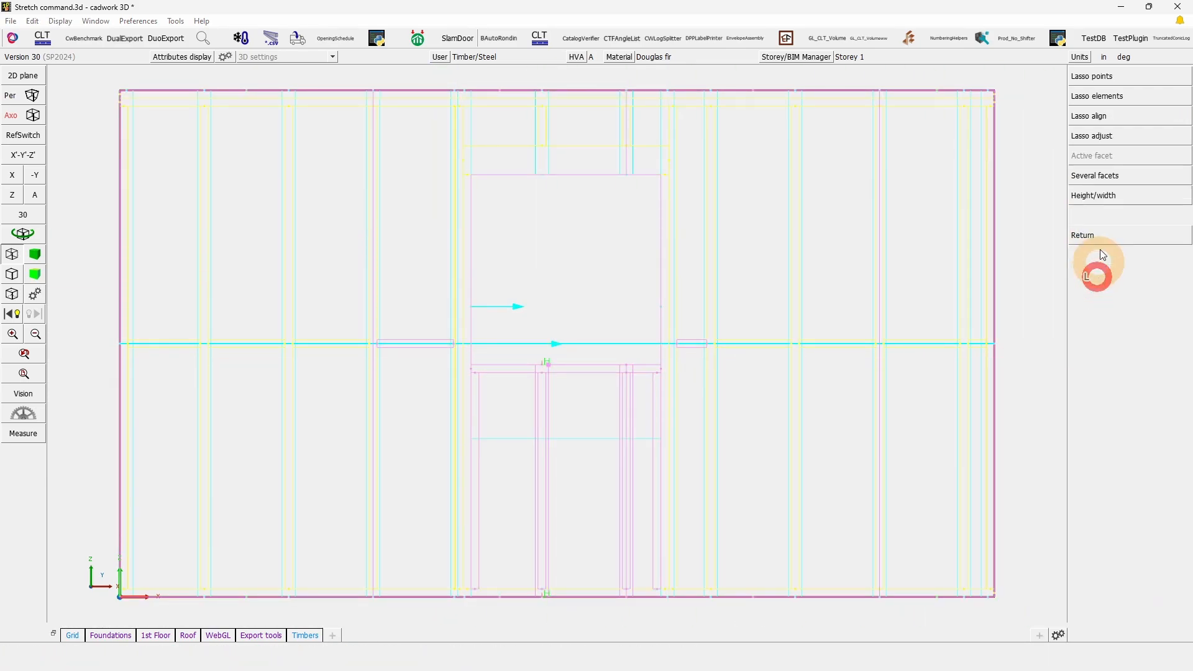
{"action": "left_click", "coordinate": [1102, 88]}
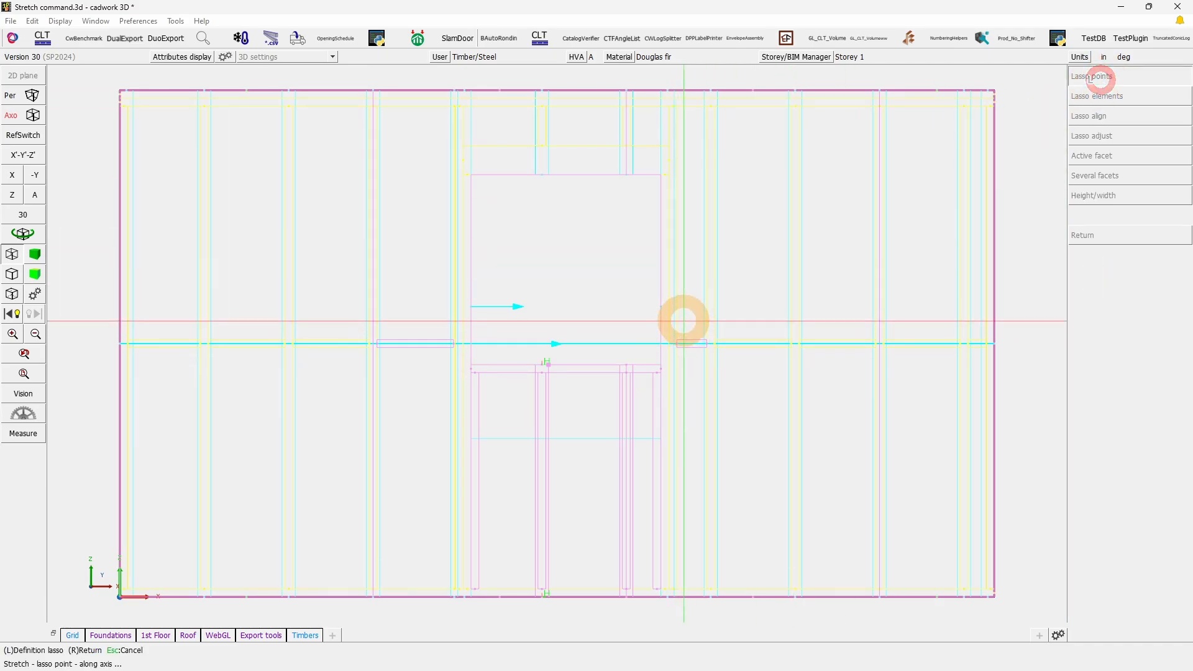
{"action": "mouse_move", "coordinate": [685, 321]}
{"action": "left_mouse_down"}
{"action": "mouse_move", "coordinate": [389, 410]}
{"action": "mouse_move", "coordinate": [427, 396]}
{"action": "left_mouse_up"}
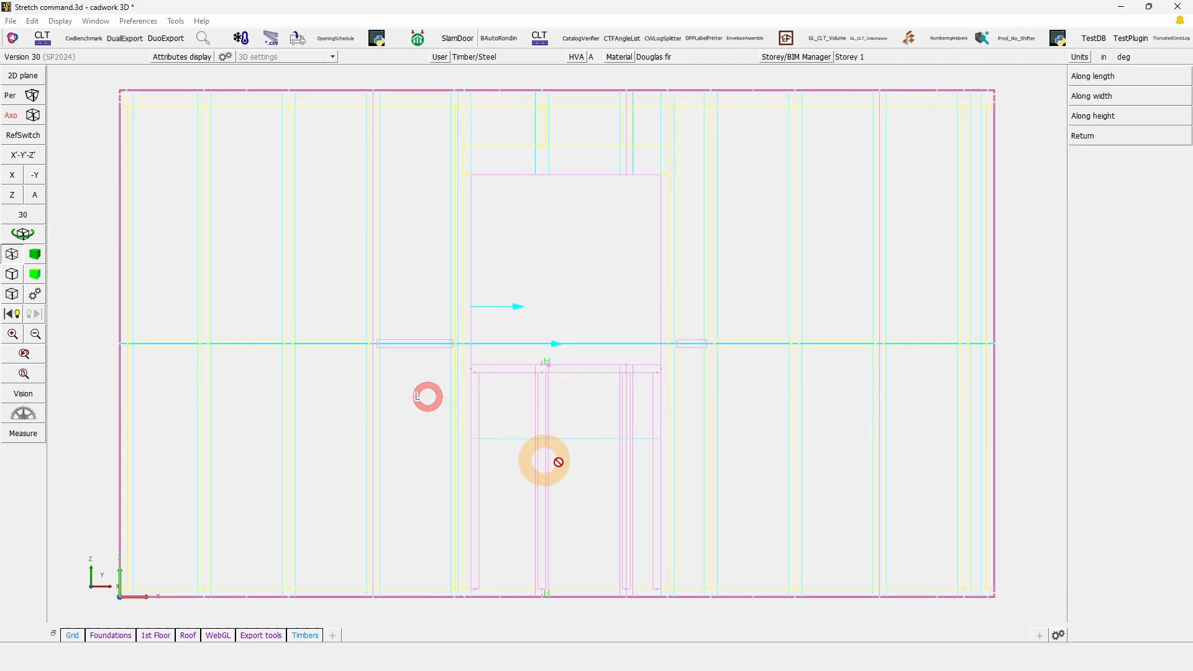
{"action": "left_click", "coordinate": [1107, 77]}
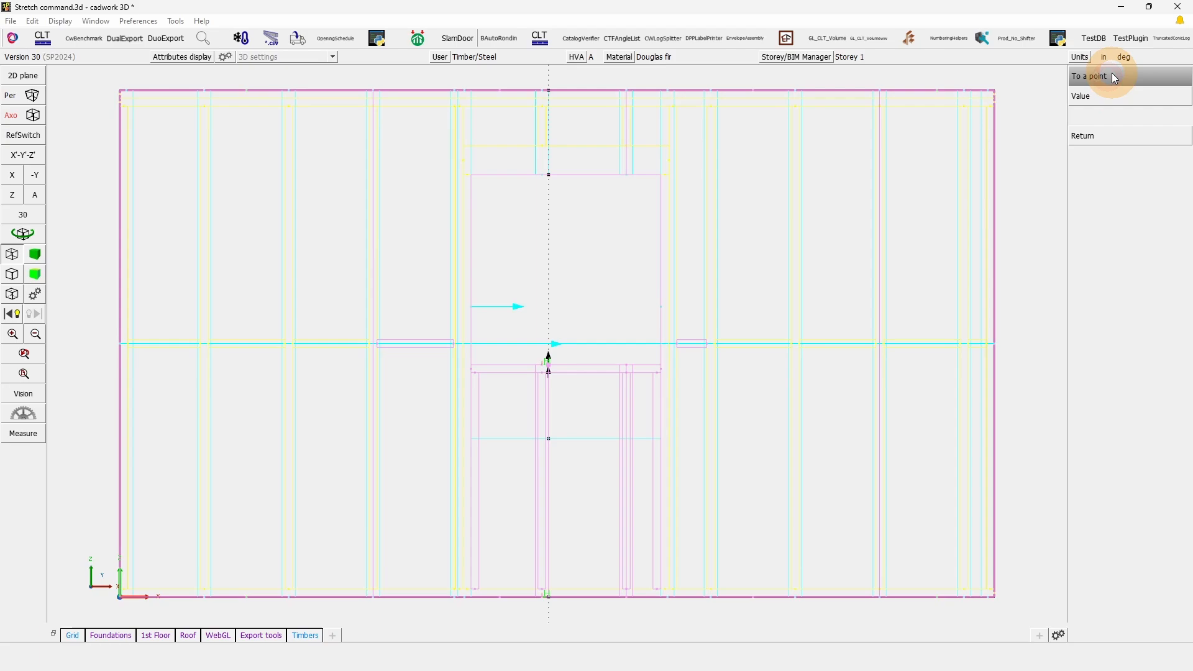
{"action": "left_click", "coordinate": [1110, 77]}
{"action": "left_click", "coordinate": [549, 439]}
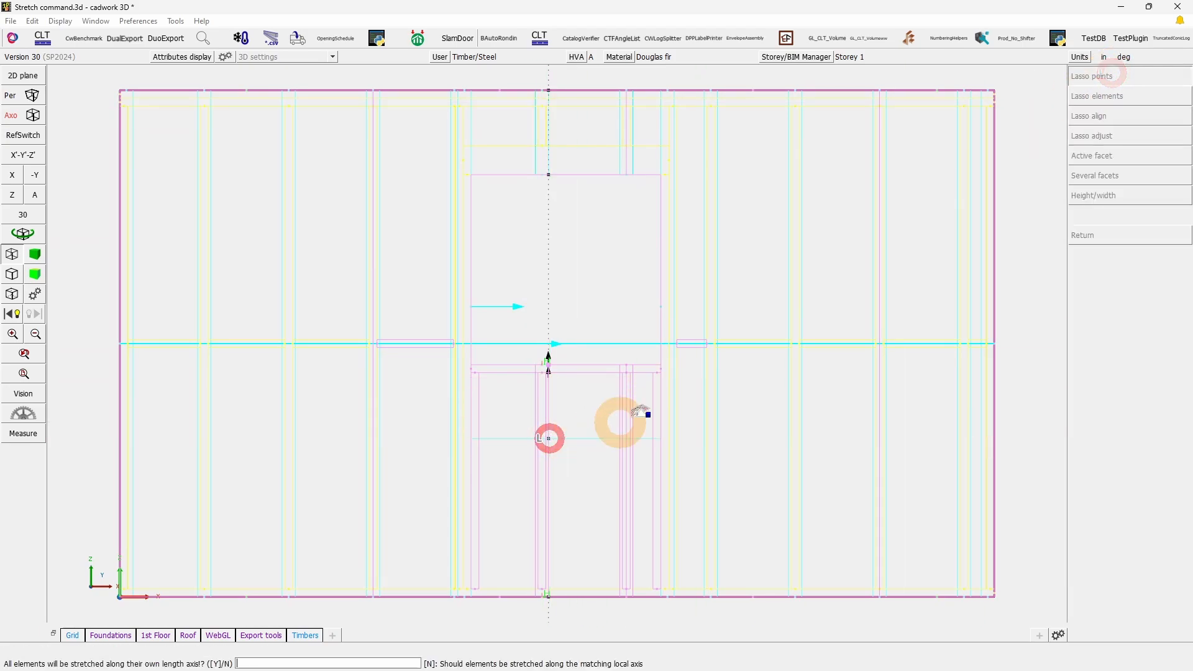
{"action": "type", "text": "N"}
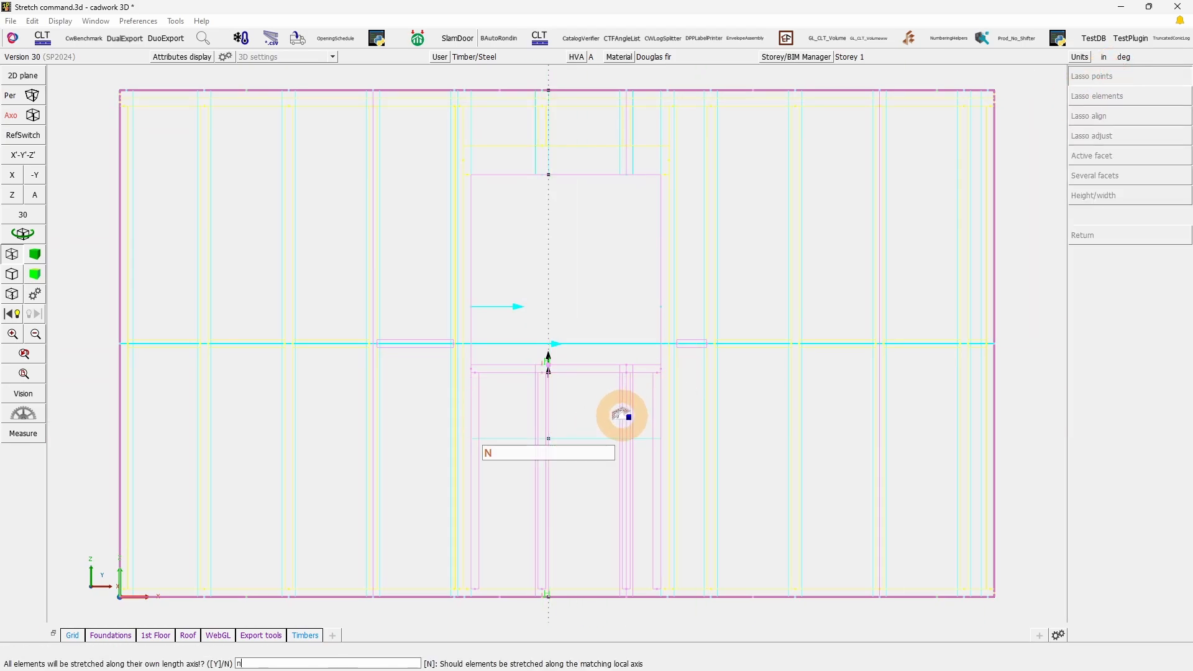
{"action": "right_click", "coordinate": [623, 416]}
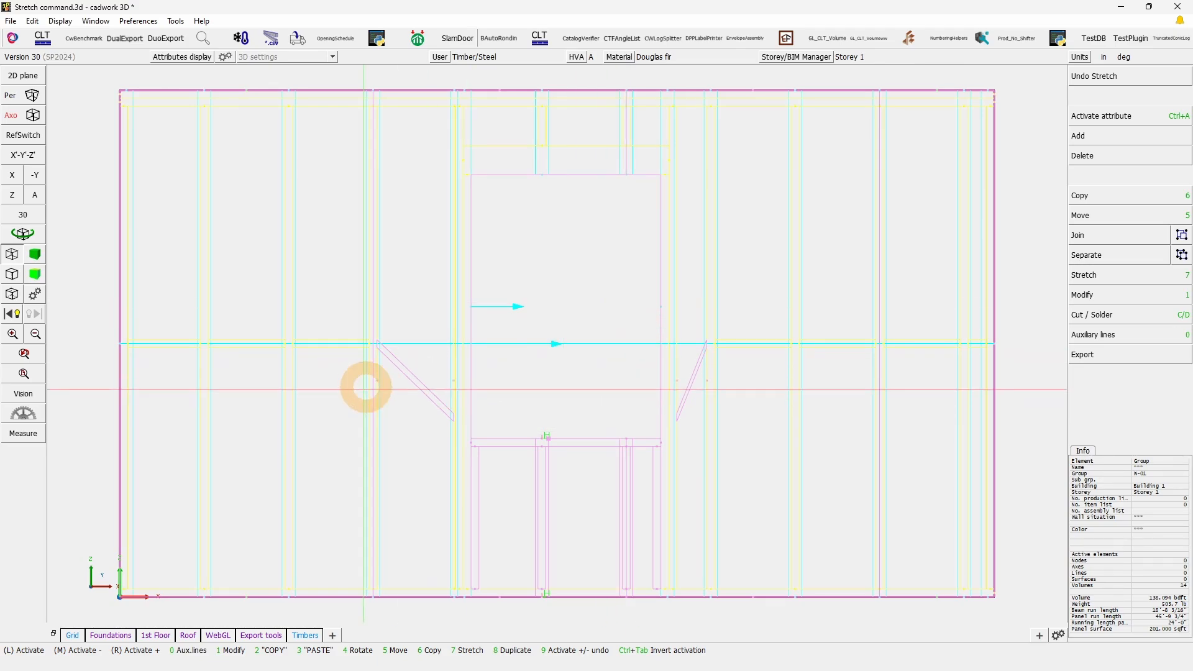
Step: Activate the slanted blocking beside the window opening and examine its shape and modify attributes
{"action": "left_click", "coordinate": [406, 373]}
{"action": "right_click", "coordinate": [694, 373]}
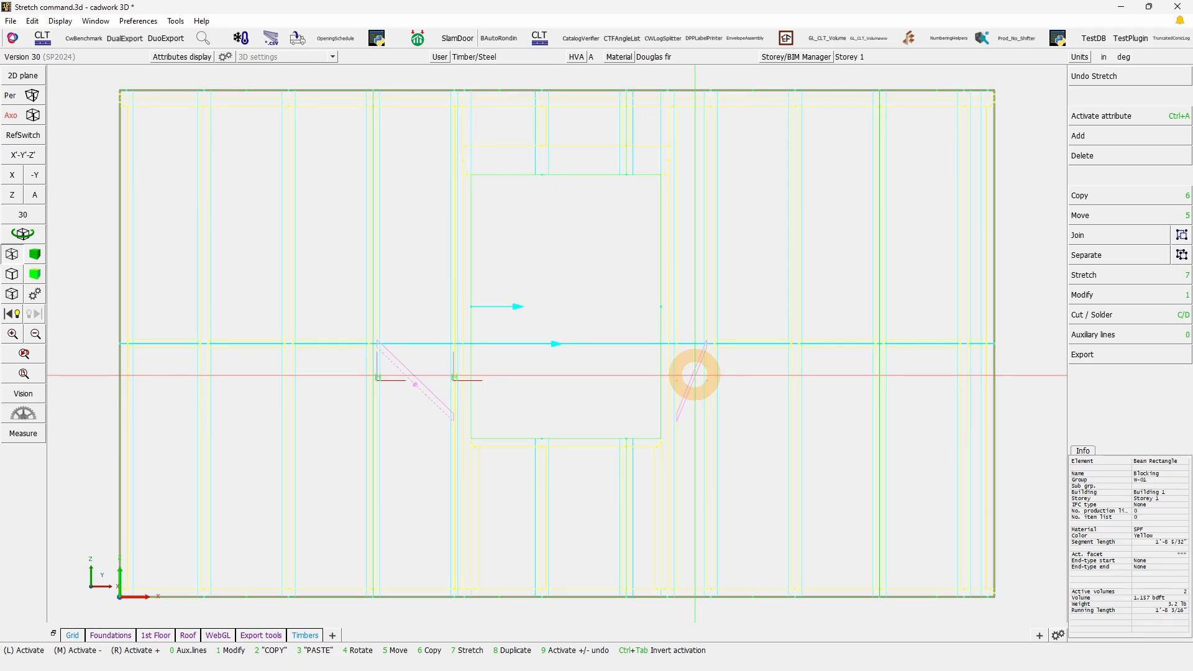
{"action": "scroll", "coordinate": [373, 348], "scroll_direction": "up", "scroll_amount": 5}
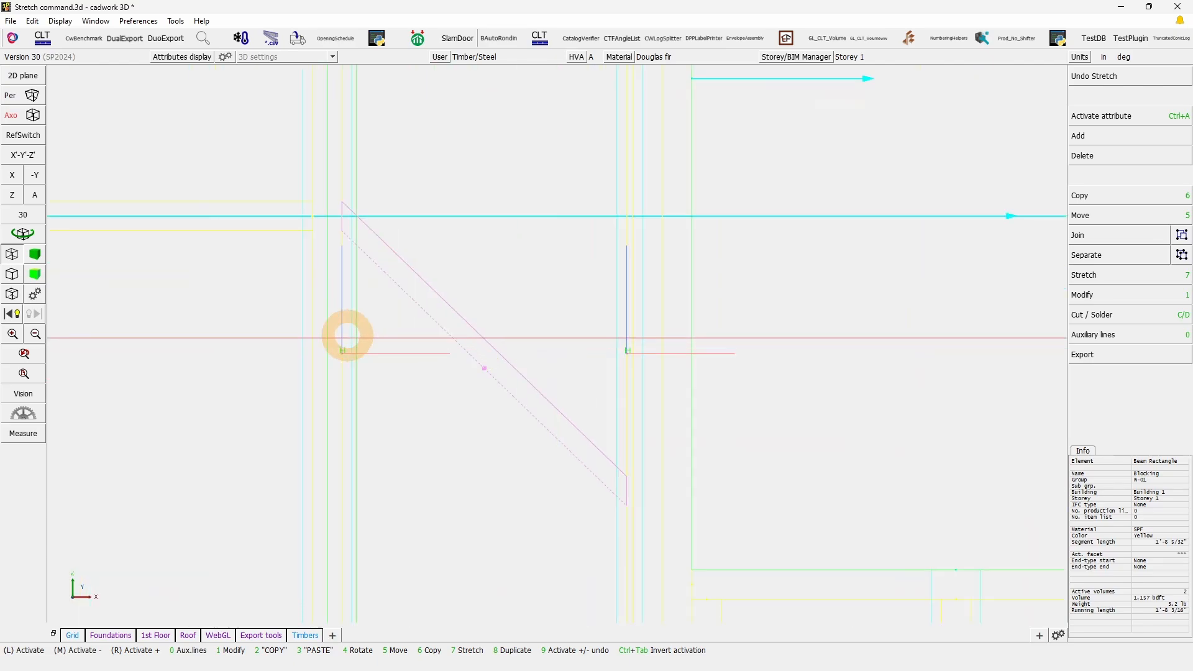
{"action": "mouse_move", "coordinate": [300, 198]}
{"action": "left_mouse_down"}
{"action": "mouse_move", "coordinate": [786, 567]}
{"action": "mouse_move", "coordinate": [777, 544]}
{"action": "left_mouse_up"}
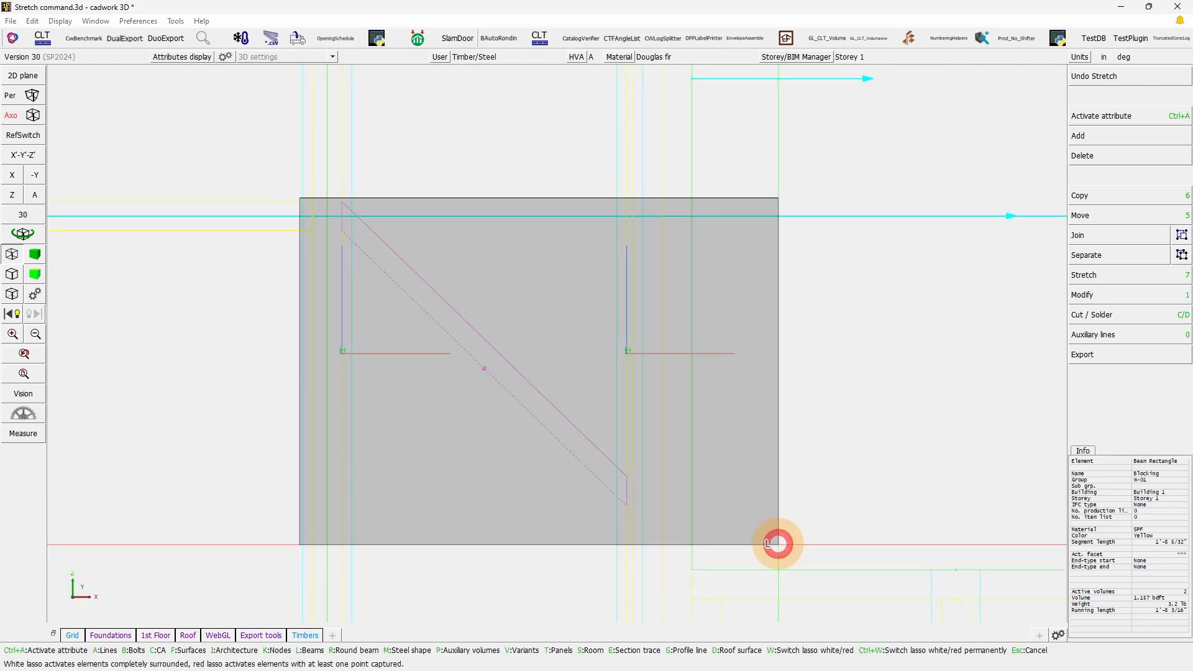
{"action": "left_click_drag", "start_coordinate": [778, 544], "coordinate": [778, 544]}
{"action": "left_click", "coordinate": [598, 453]}
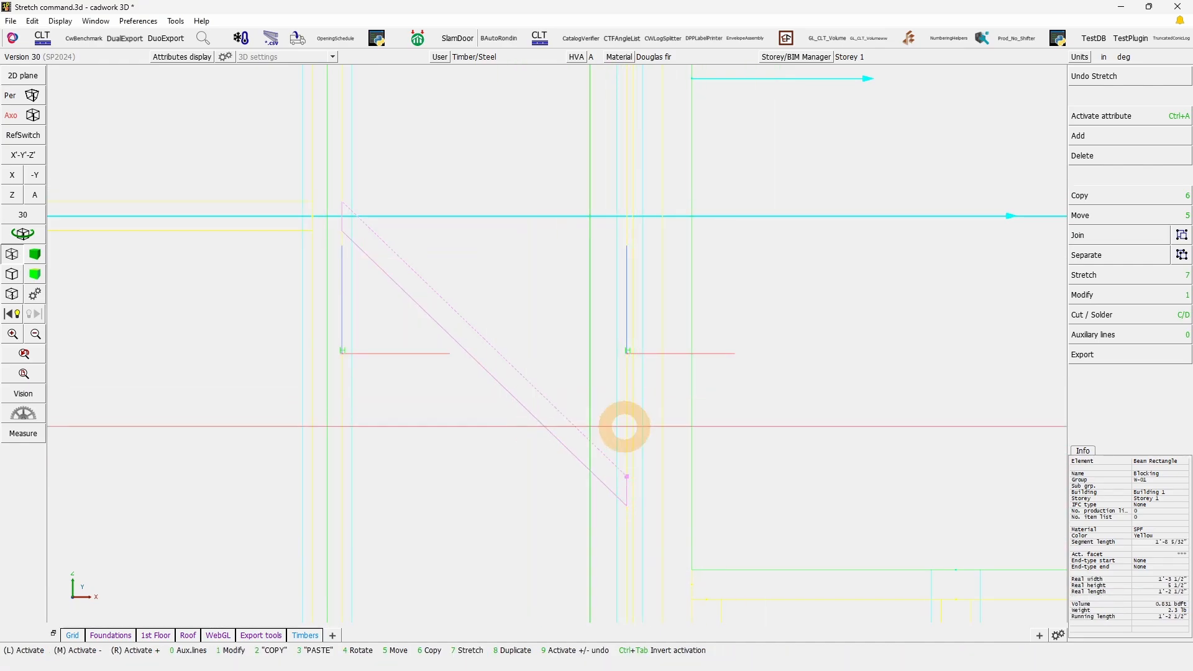
{"action": "key", "text": "KP_1"}
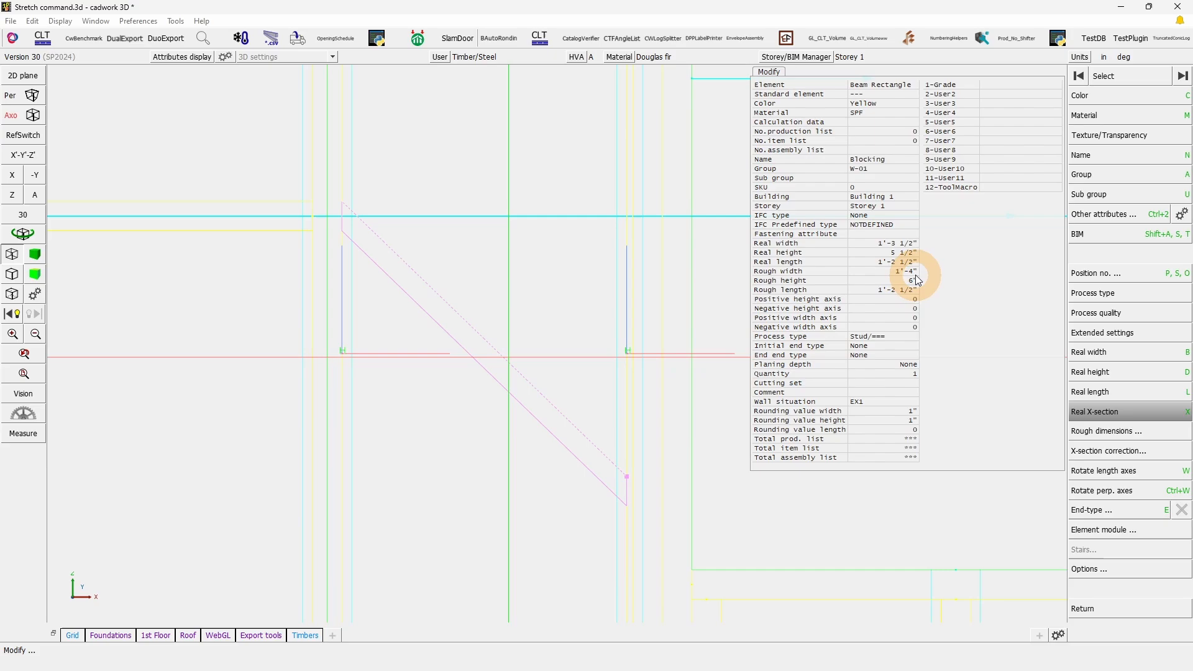
Step: Leave the modify attributes and check the slanted blocking's segment lengths at its short vertical end and along its sloped edge
{"action": "right_click", "coordinate": [619, 502]}
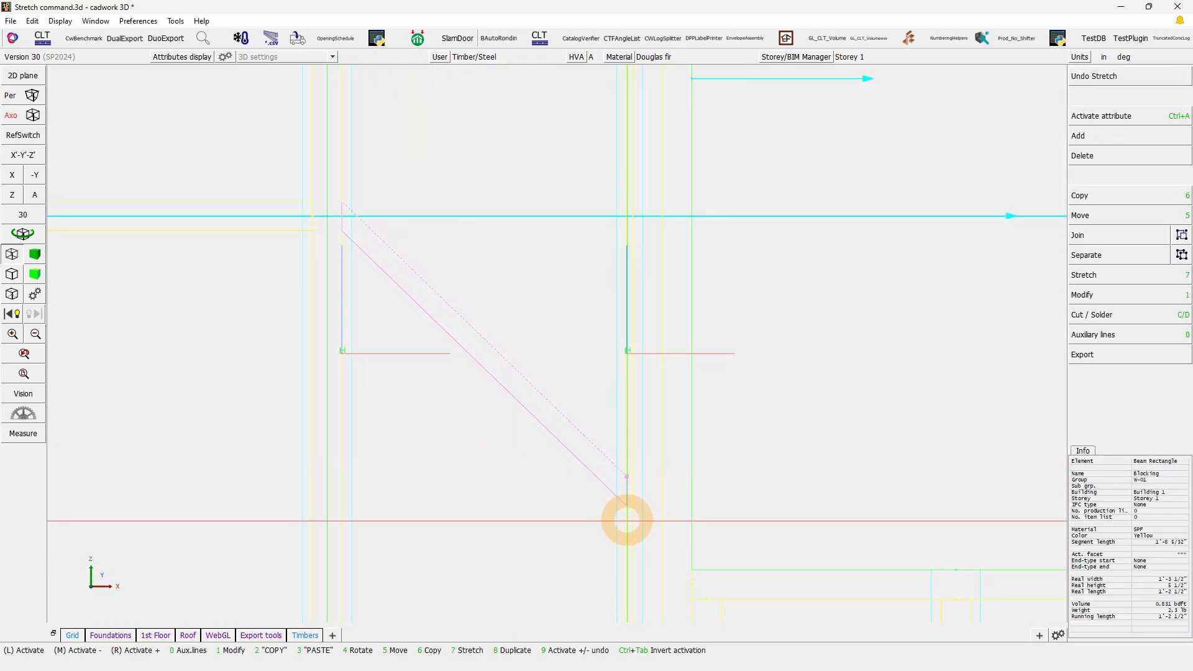
{"action": "left_click", "coordinate": [626, 490]}
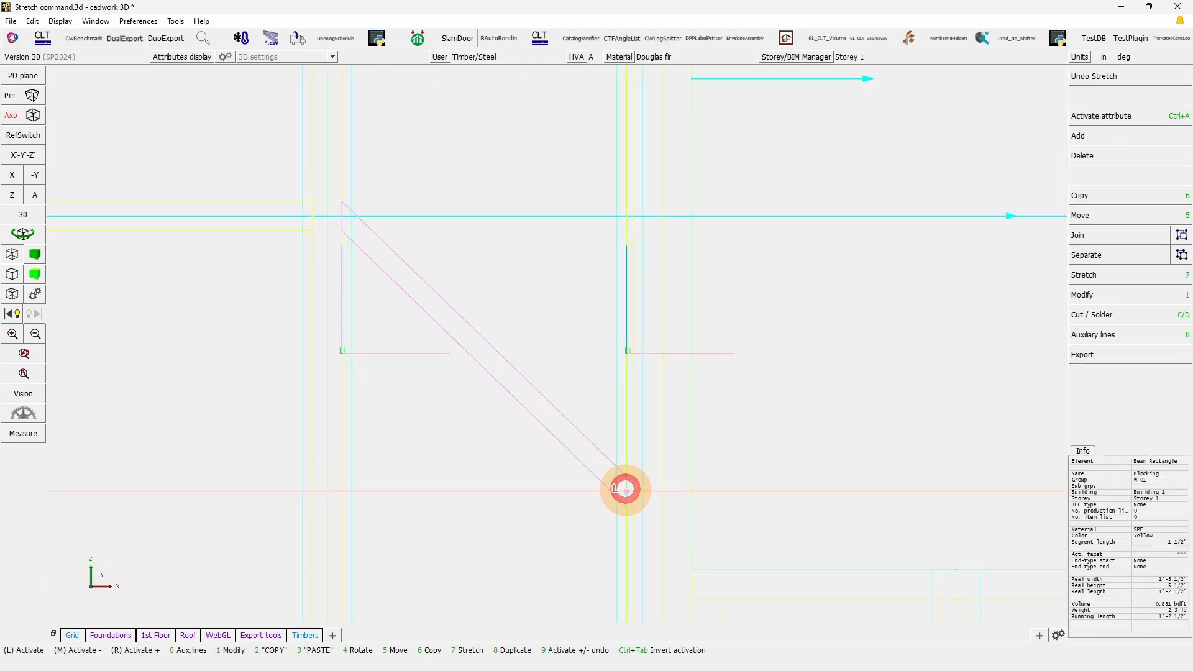
{"action": "left_click", "coordinate": [1184, 548]}
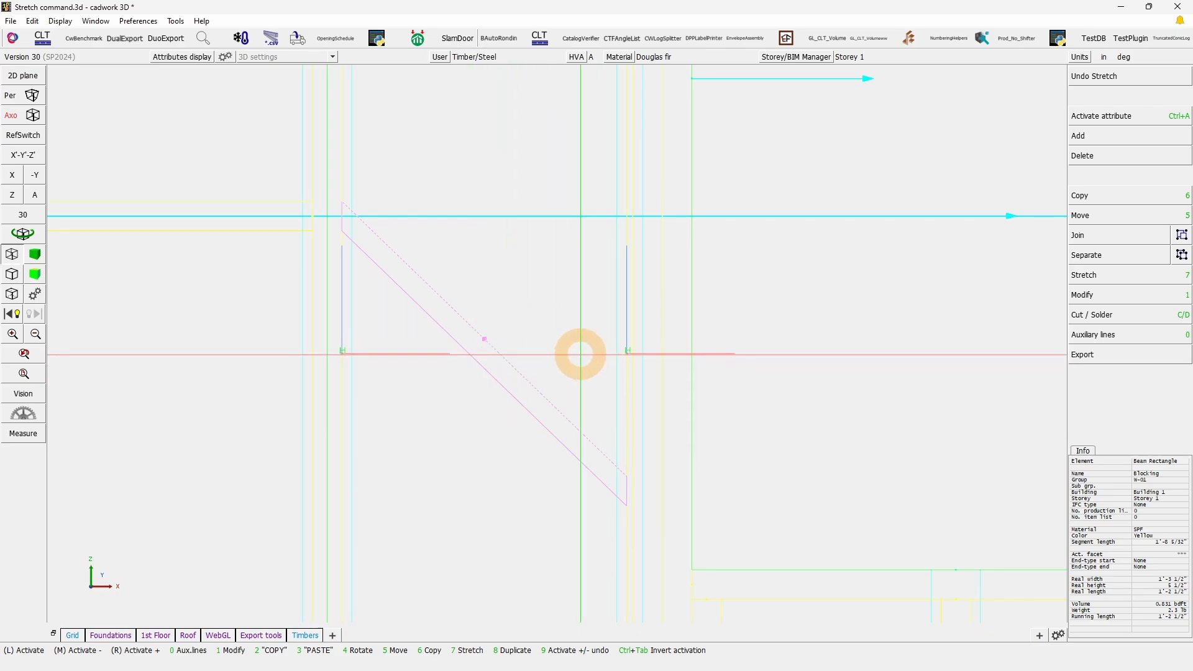
{"action": "scroll", "coordinate": [632, 375], "scroll_direction": "down", "scroll_amount": 5}
{"action": "scroll", "coordinate": [632, 375], "scroll_direction": "up", "scroll_amount": 4}
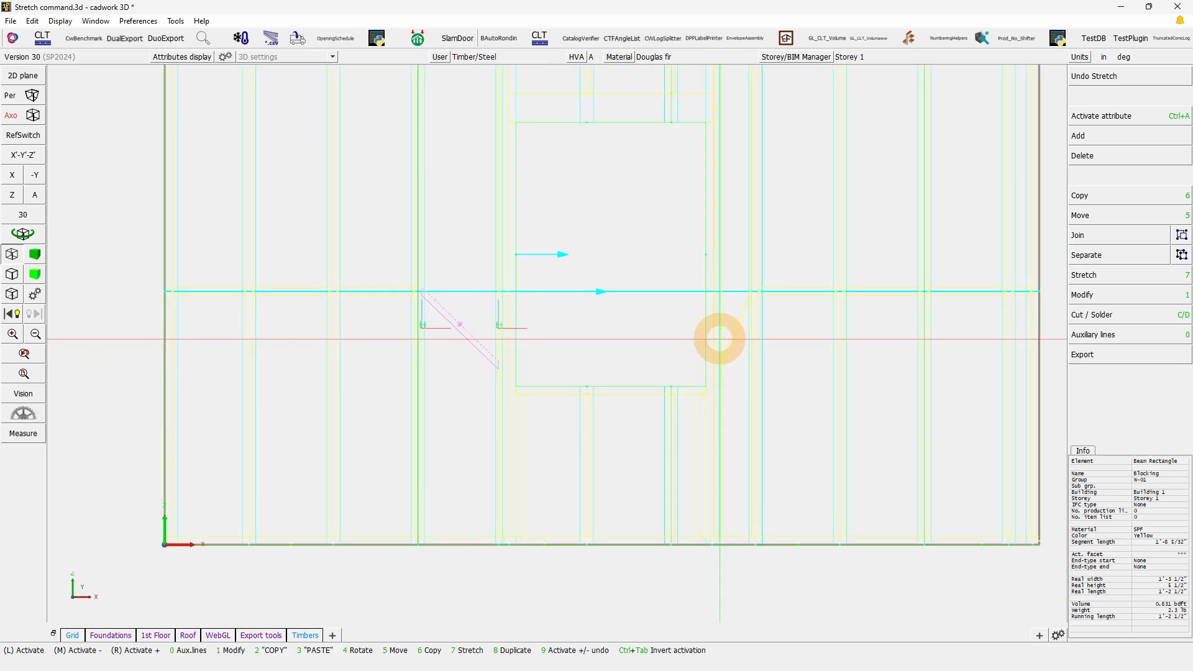
Step: Undo the last stretch of the sill framing and activate the batten directly below the window sill
{"action": "left_click", "coordinate": [1105, 76]}
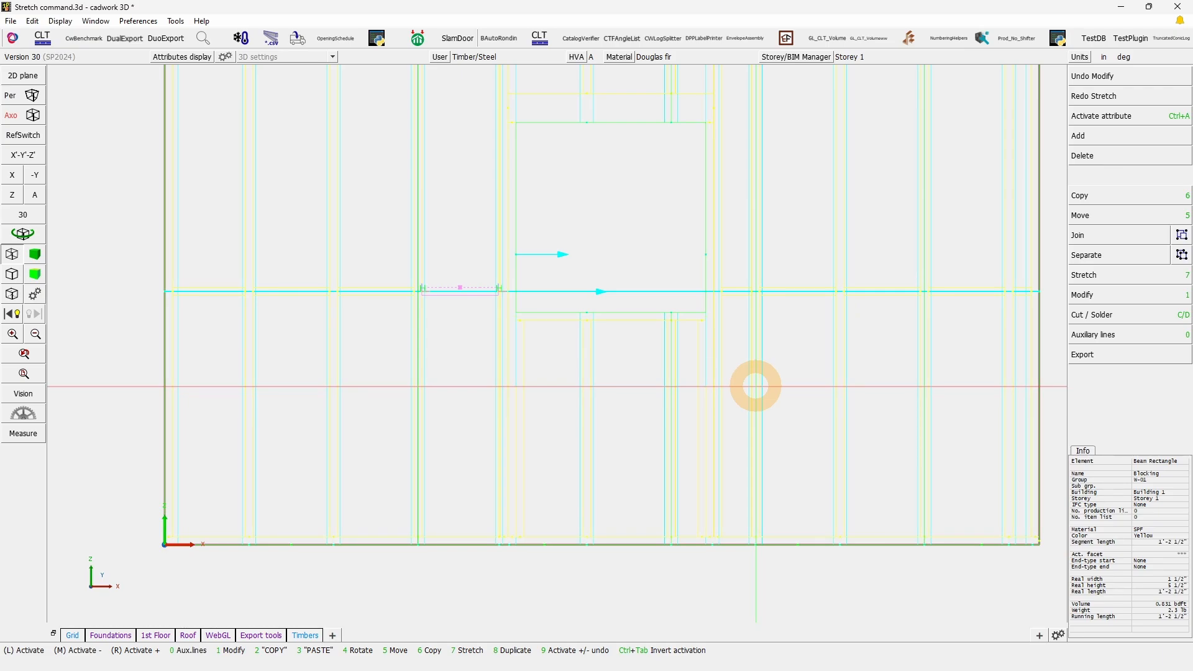
{"action": "left_click", "coordinate": [591, 315]}
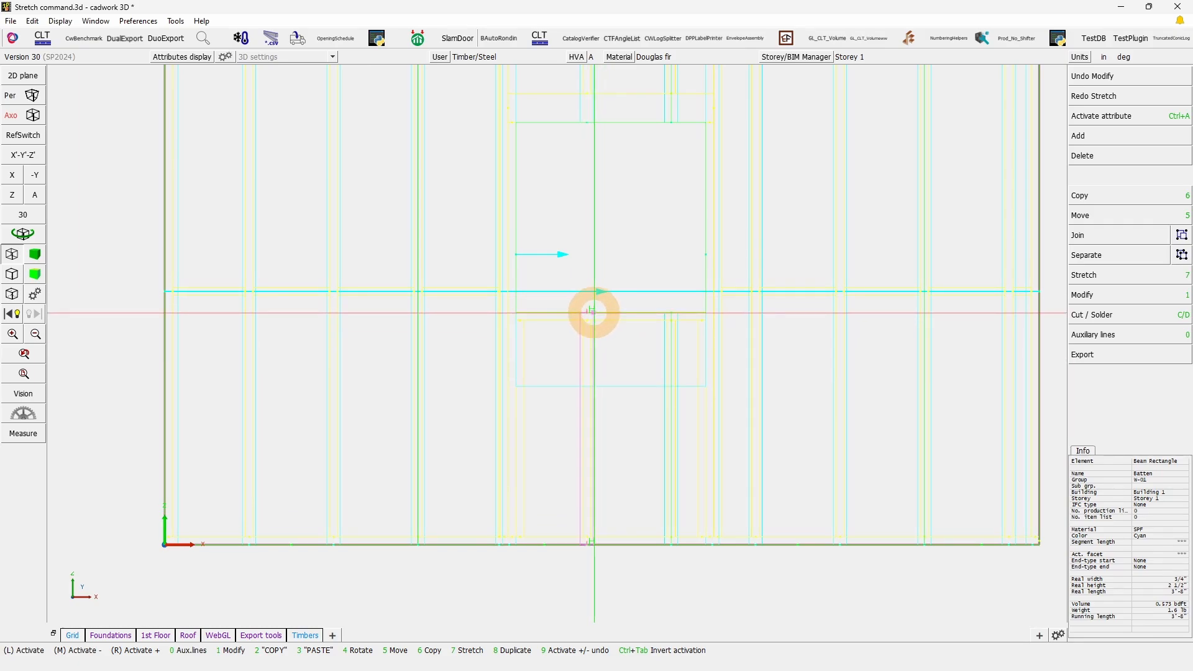
{"action": "left_click", "coordinate": [593, 312]}
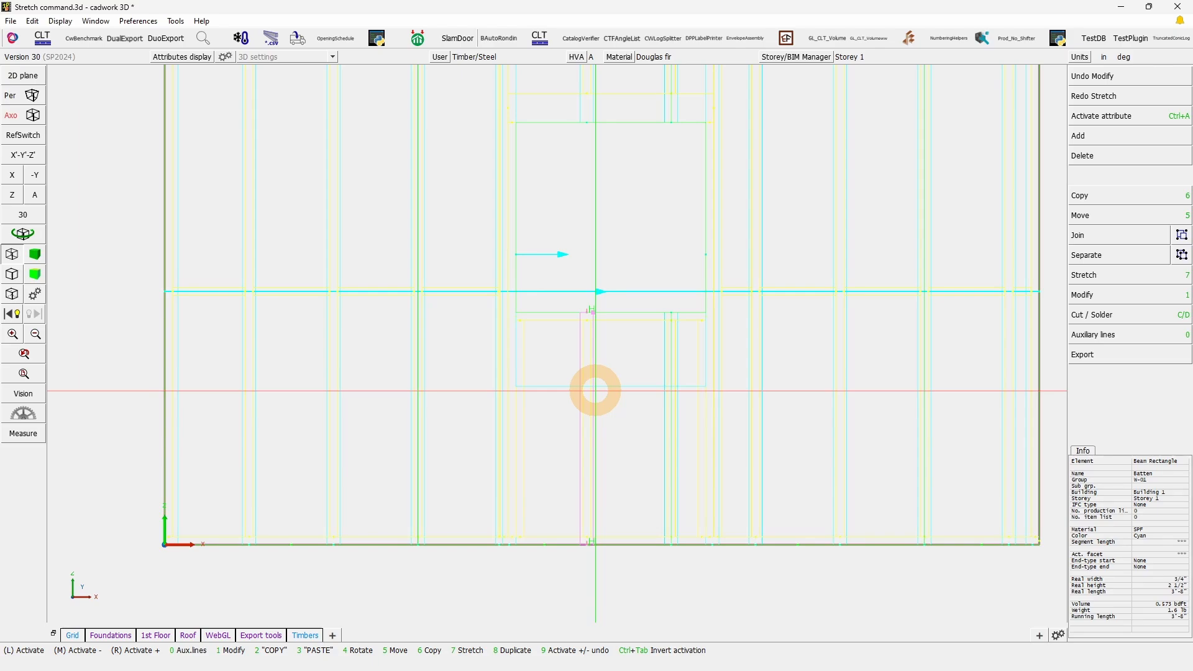